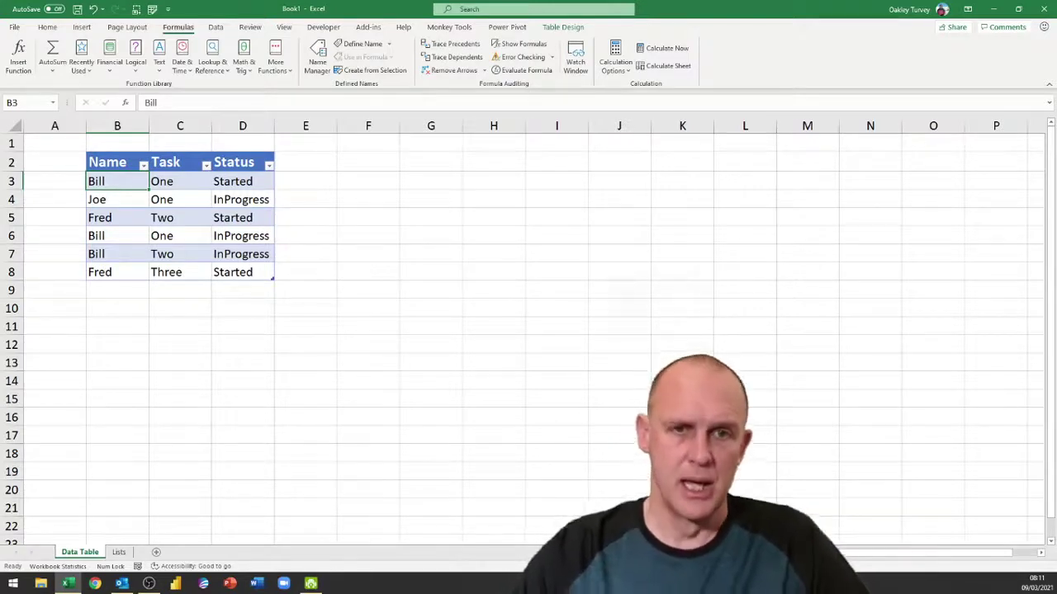
Append an empty row to the end of the table on the Data Table sheet
{"action": "key", "text": "alt+Tab"}
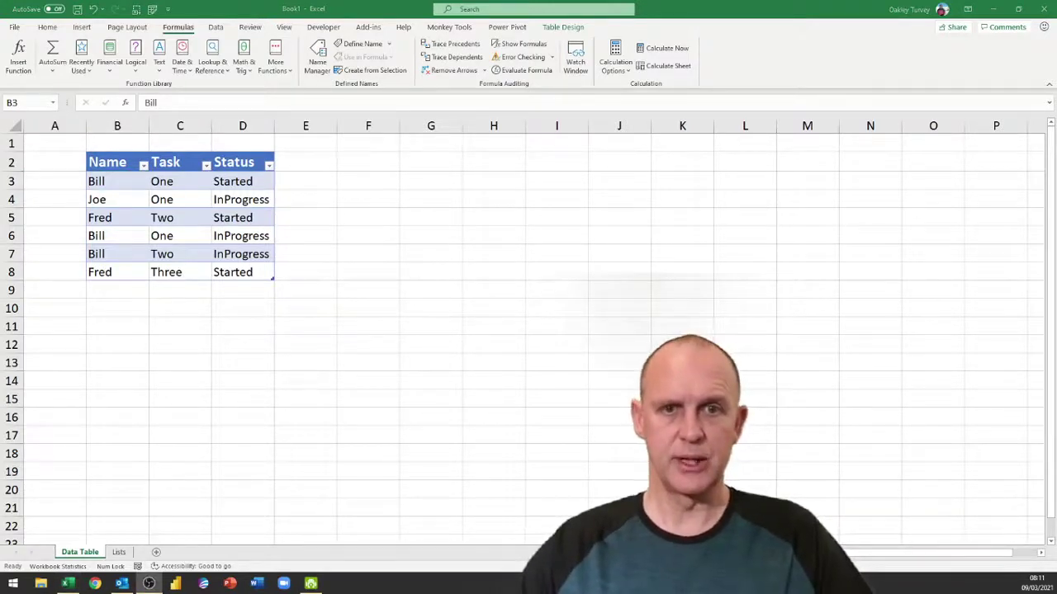
{"action": "key", "text": "alt+Tab"}
{"action": "left_click", "coordinate": [247, 272]}
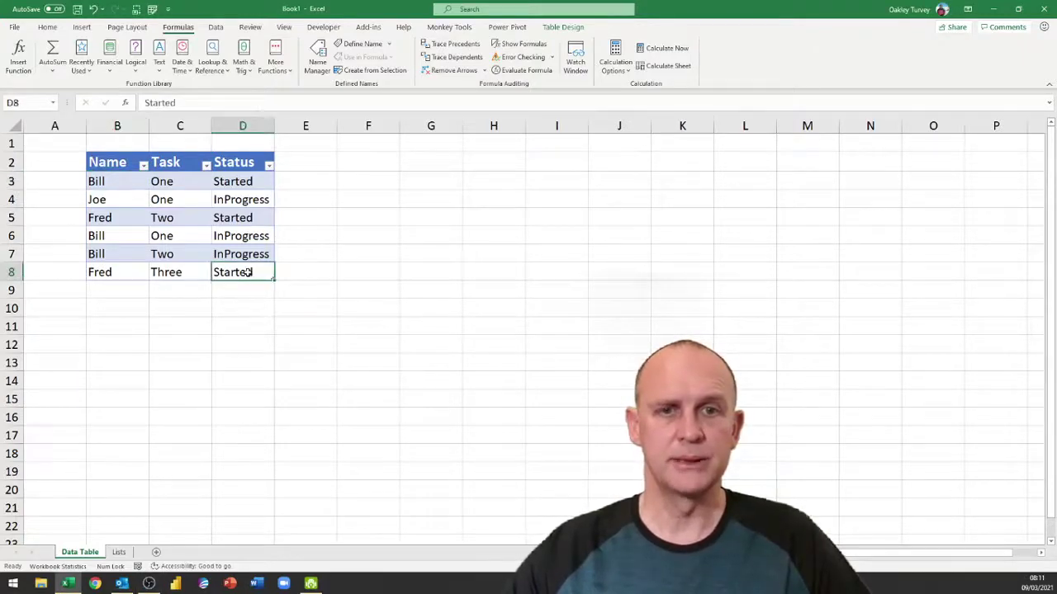
{"action": "key", "text": "Tab"}
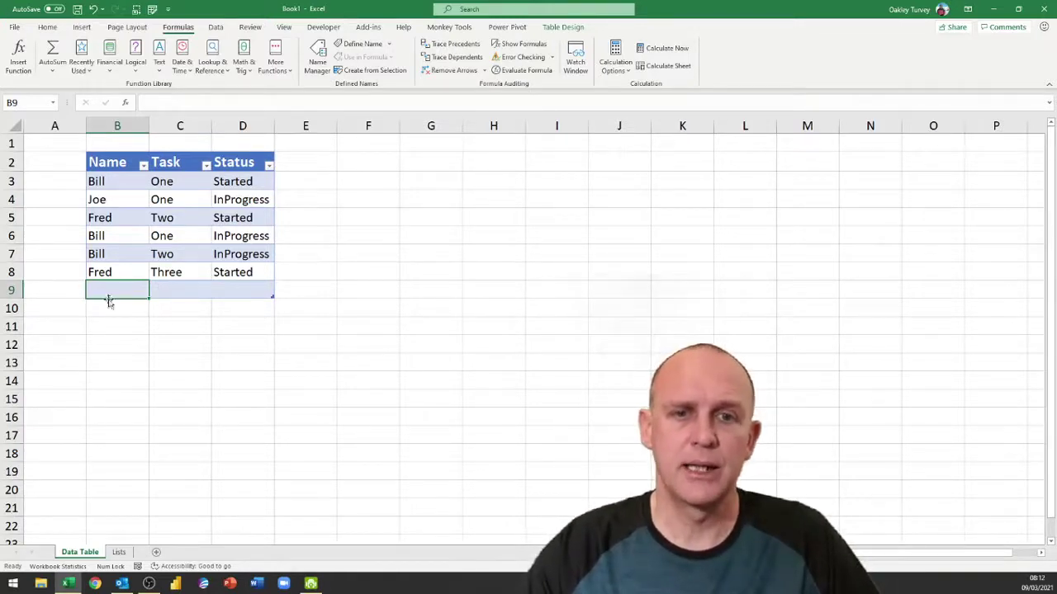
In cell B2 of the Lists sheet, enter the formula =tblData[[#Headers],[Name]] & " List" as the first heading
{"action": "left_click", "coordinate": [120, 553]}
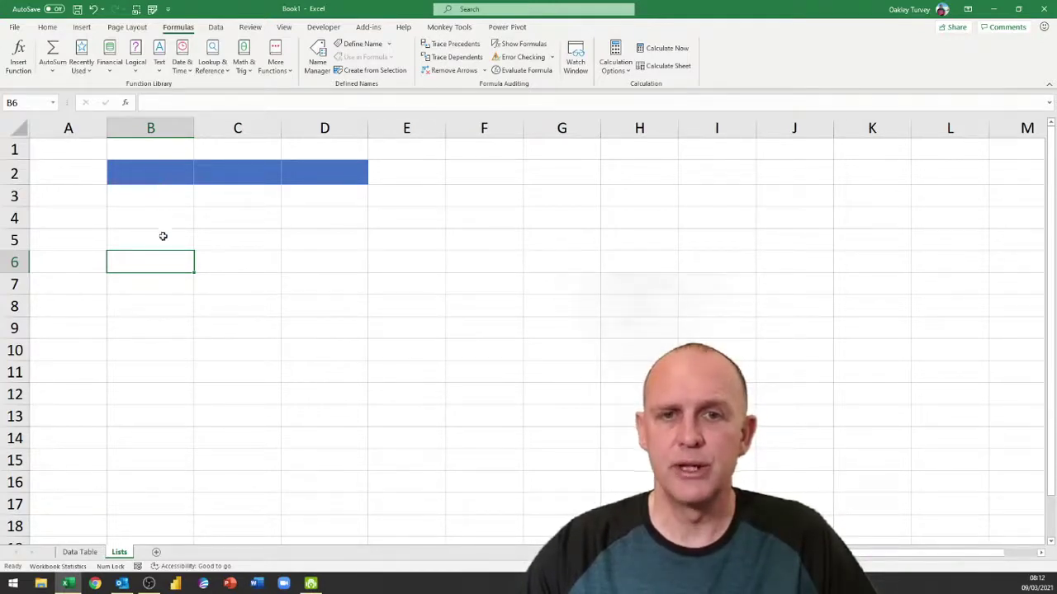
{"action": "left_click", "coordinate": [90, 551]}
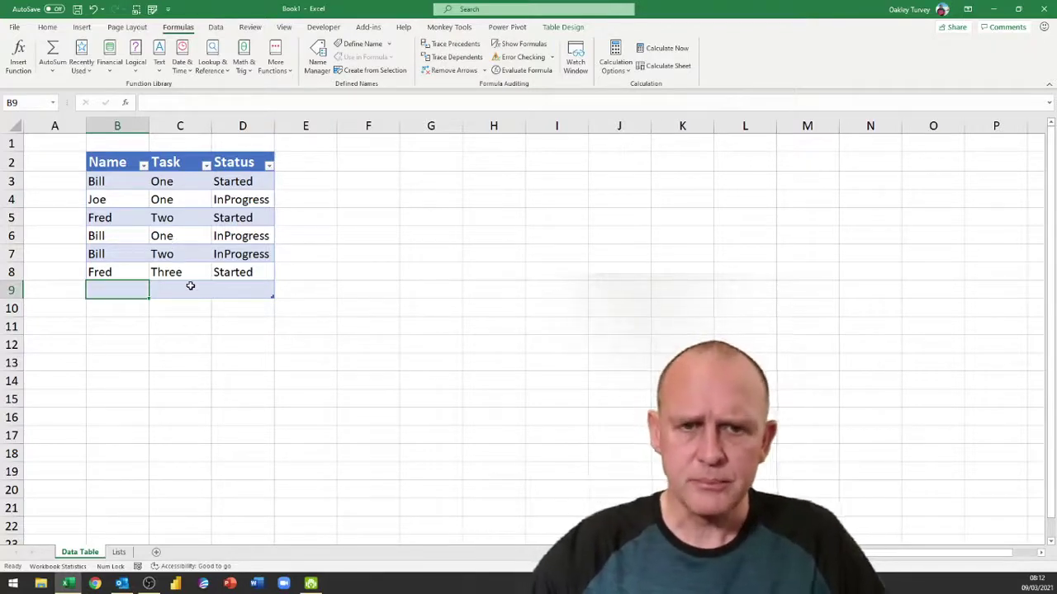
{"action": "left_click", "coordinate": [120, 553]}
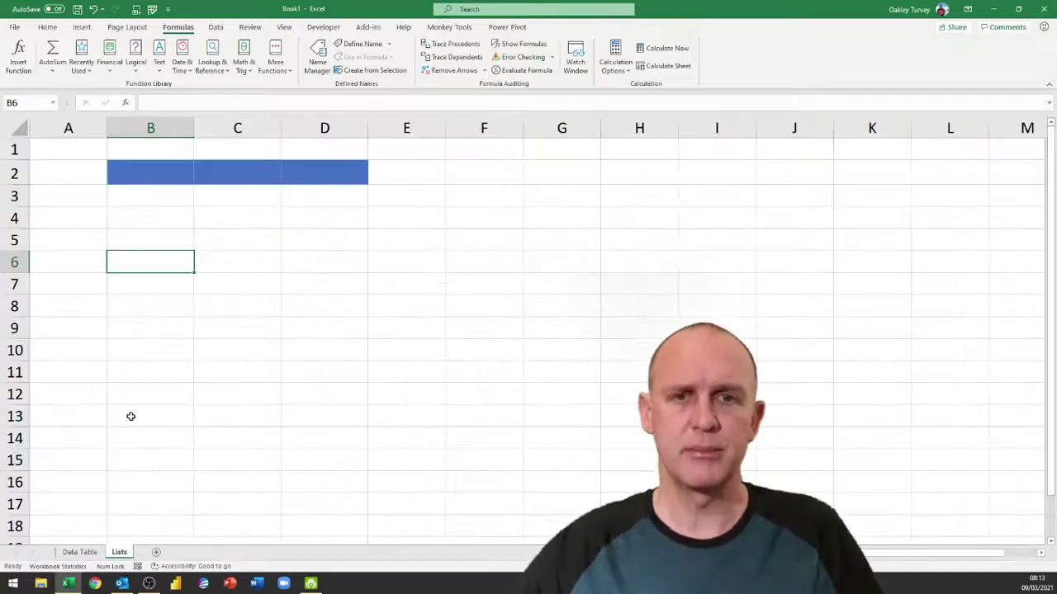
{"action": "left_click", "coordinate": [167, 182]}
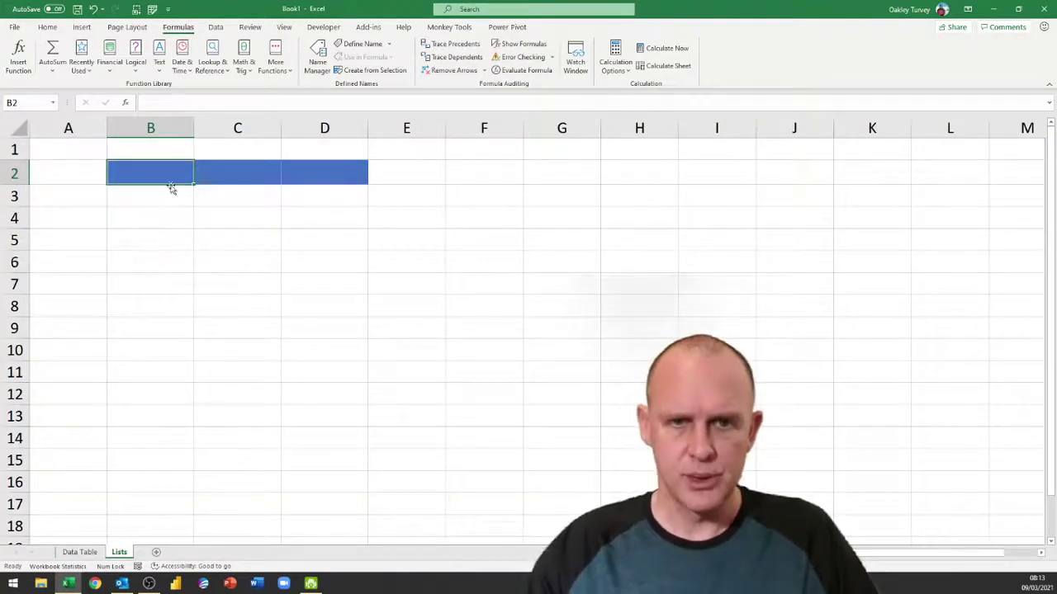
{"action": "type", "text": "="}
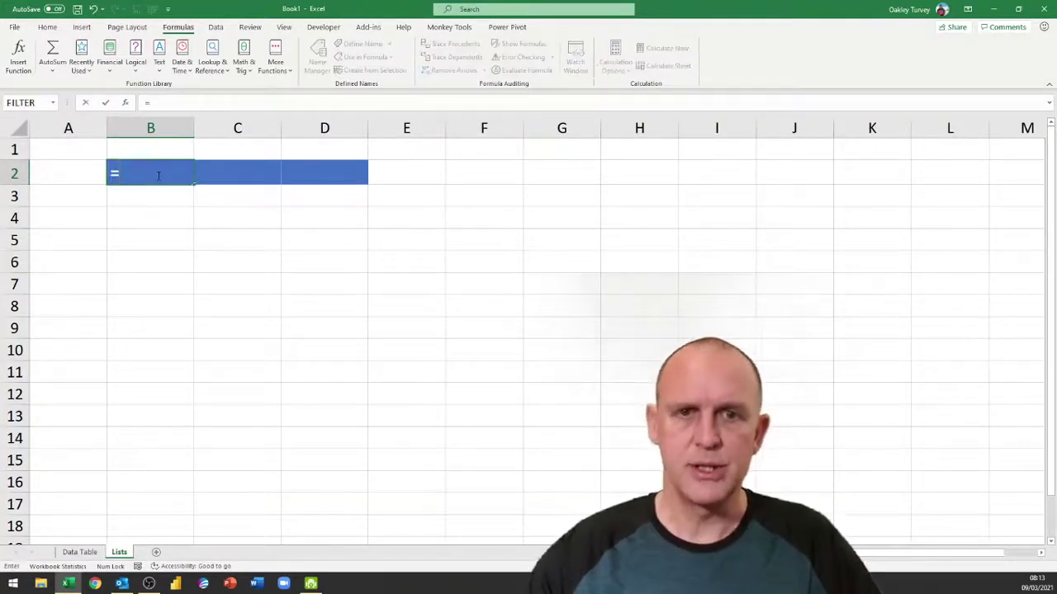
{"action": "left_click", "coordinate": [81, 552]}
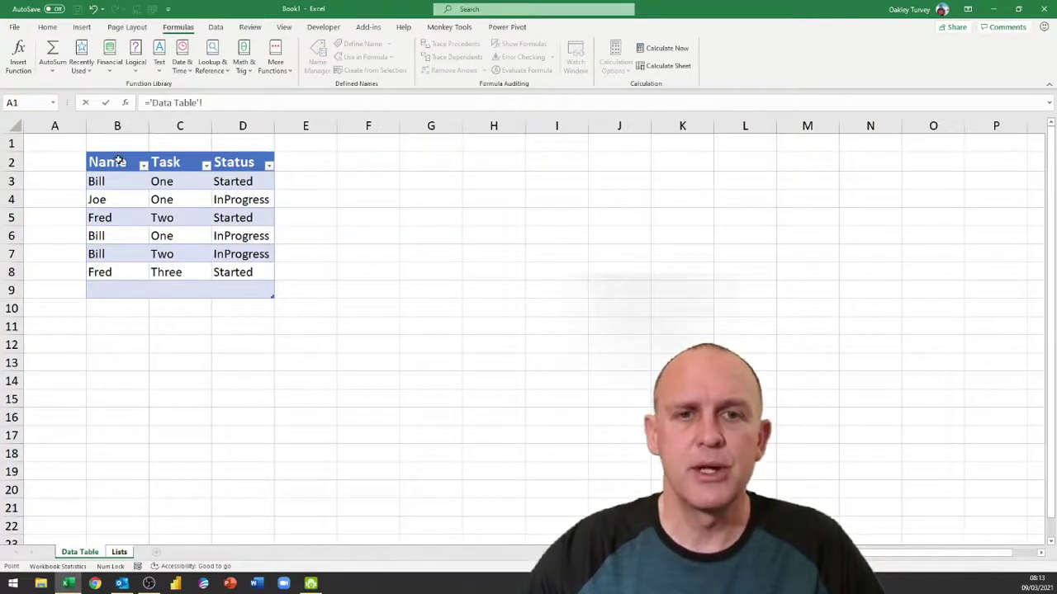
{"action": "left_click", "coordinate": [118, 162]}
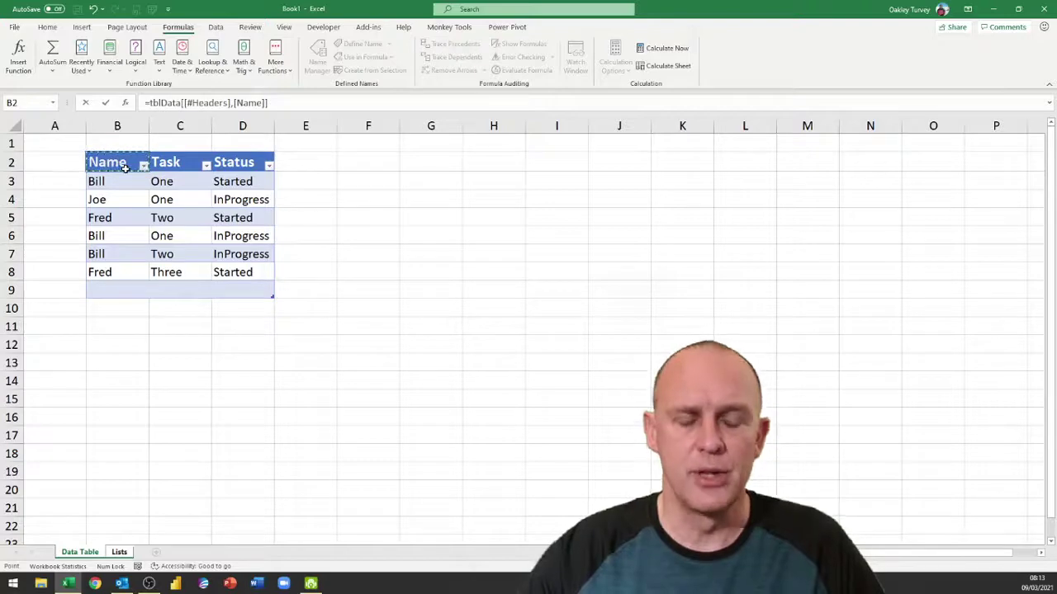
{"action": "key", "text": "Return"}
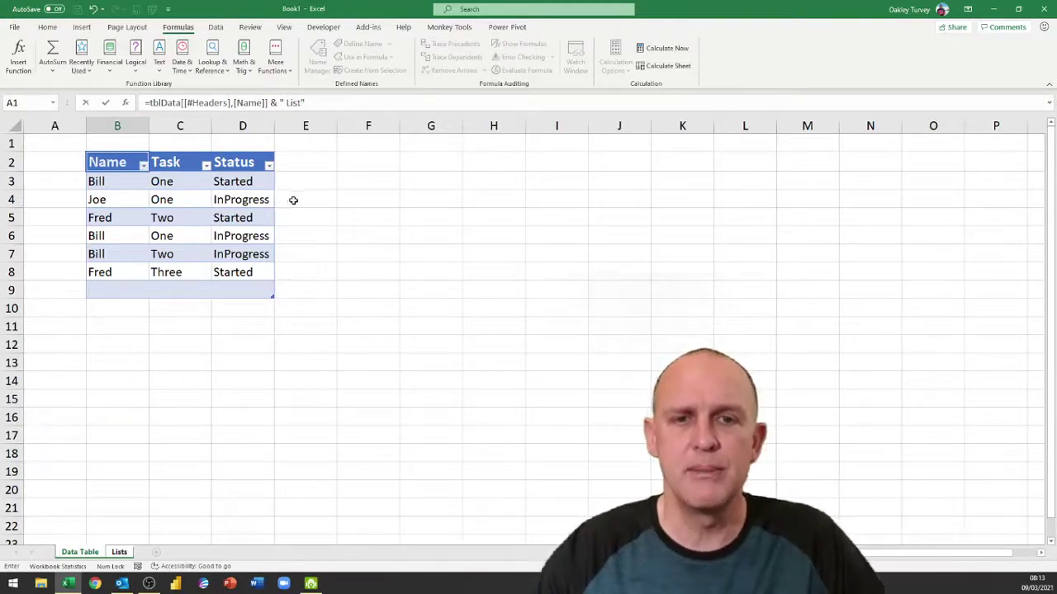
{"action": "key", "text": "Return"}
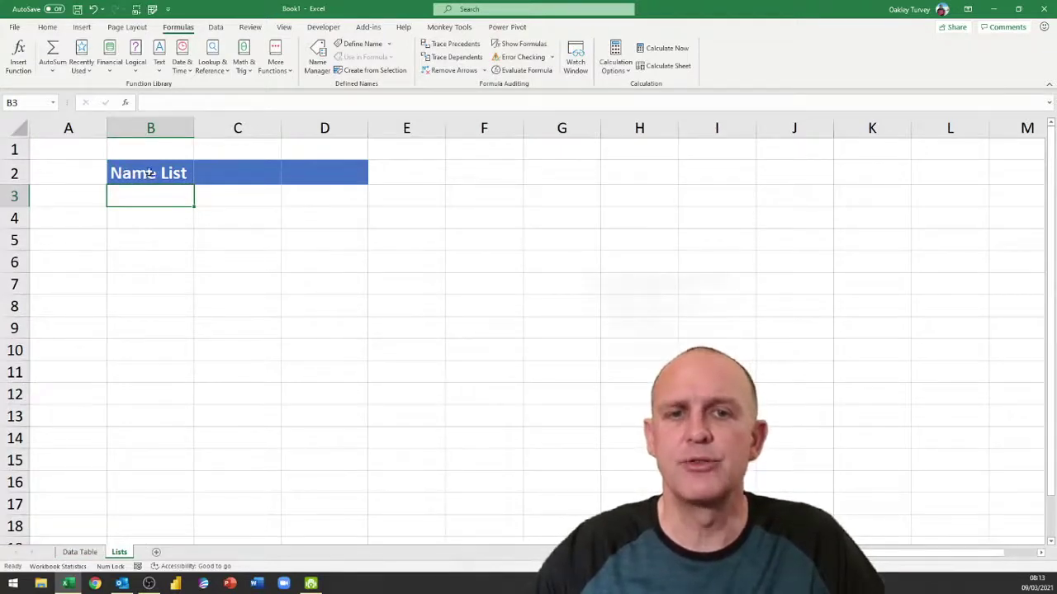
Fill the heading formula from B2 across to C2 and D2 for the Task and Status headings
{"action": "left_click", "coordinate": [79, 551]}
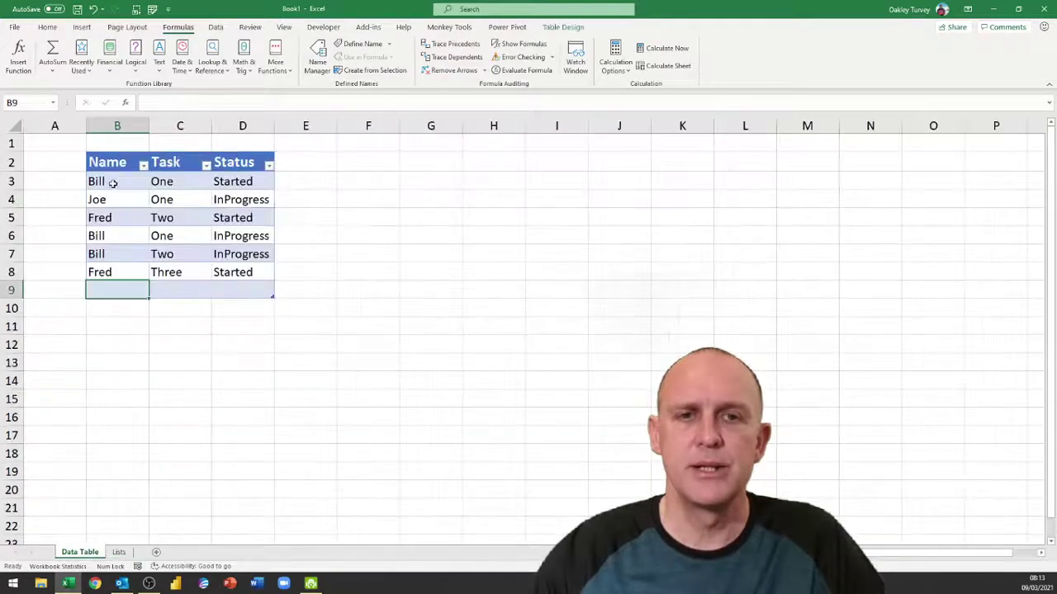
{"action": "left_click", "coordinate": [119, 552]}
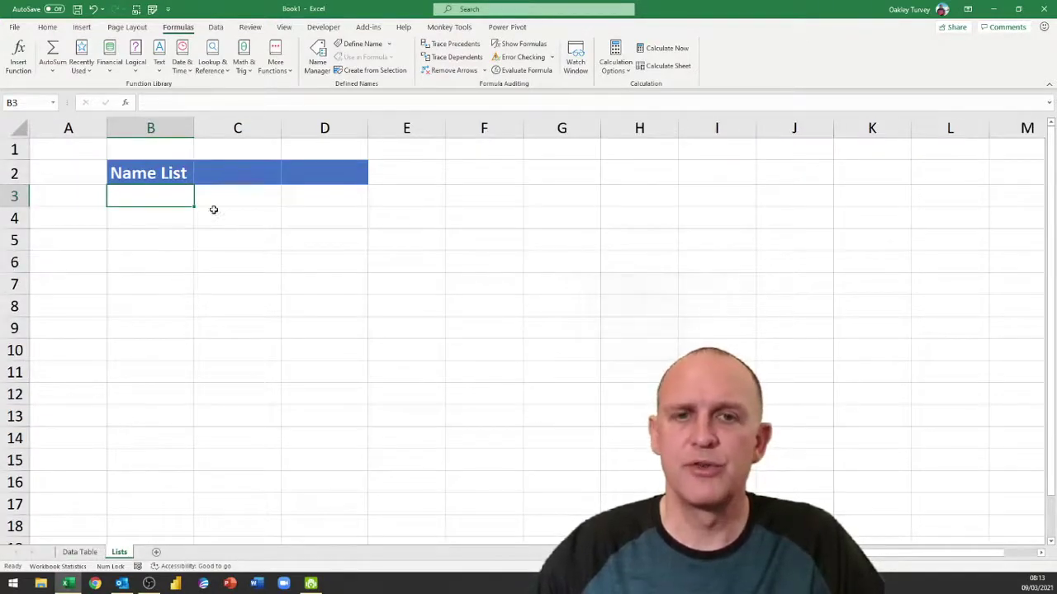
{"action": "left_click", "coordinate": [176, 177]}
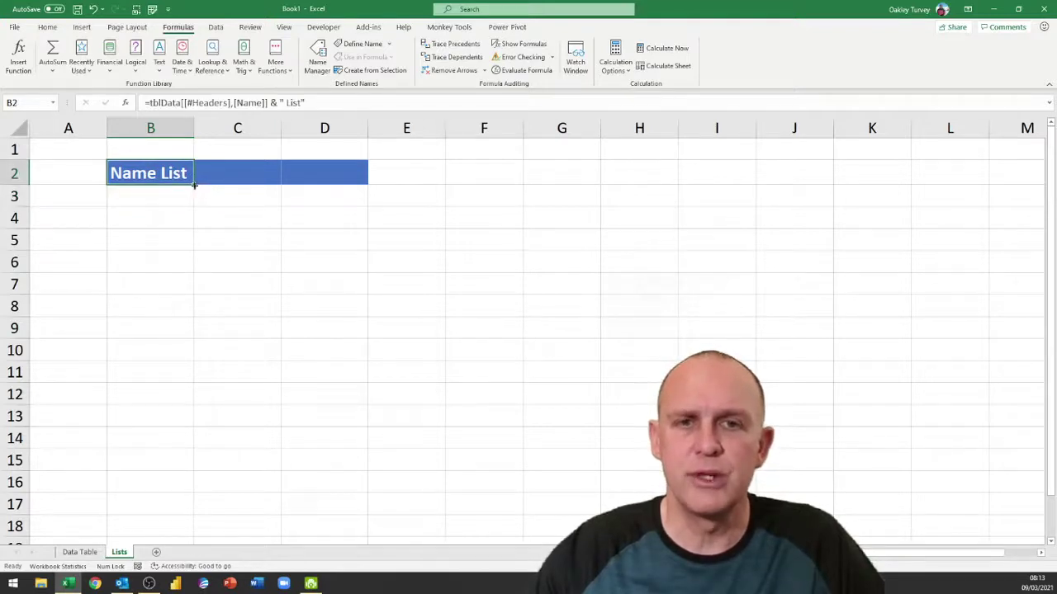
{"action": "left_click_drag", "start_coordinate": [193, 185], "coordinate": [363, 174]}
{"action": "left_click", "coordinate": [263, 231]}
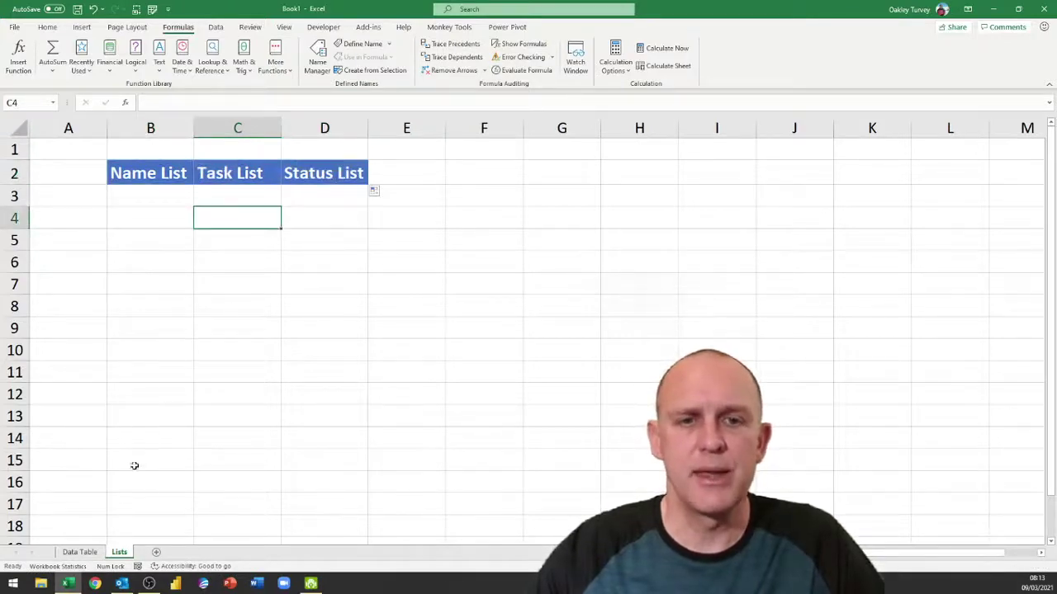
Enter =UNIQUE(tblData[Name]) in cell B3 of the Lists sheet, referencing the table's Name column
{"action": "left_click", "coordinate": [86, 551]}
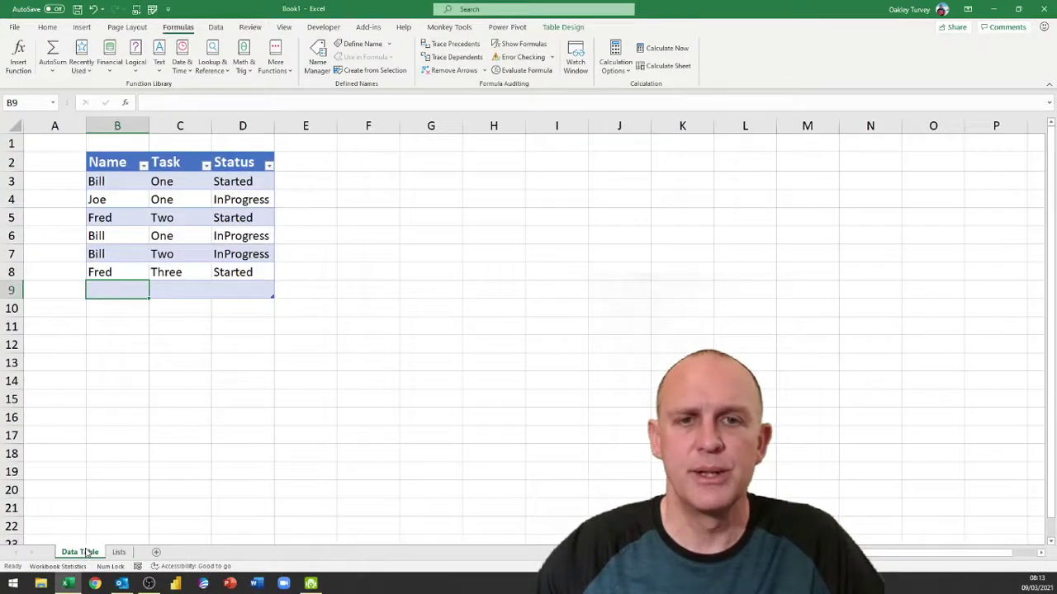
{"action": "left_click", "coordinate": [121, 552]}
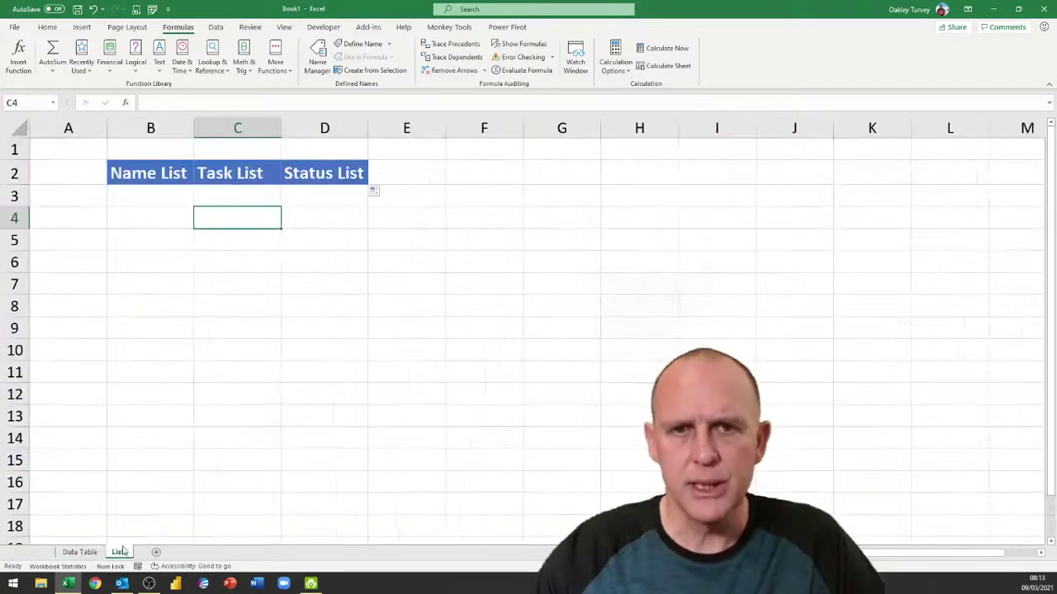
{"action": "left_click", "coordinate": [158, 192]}
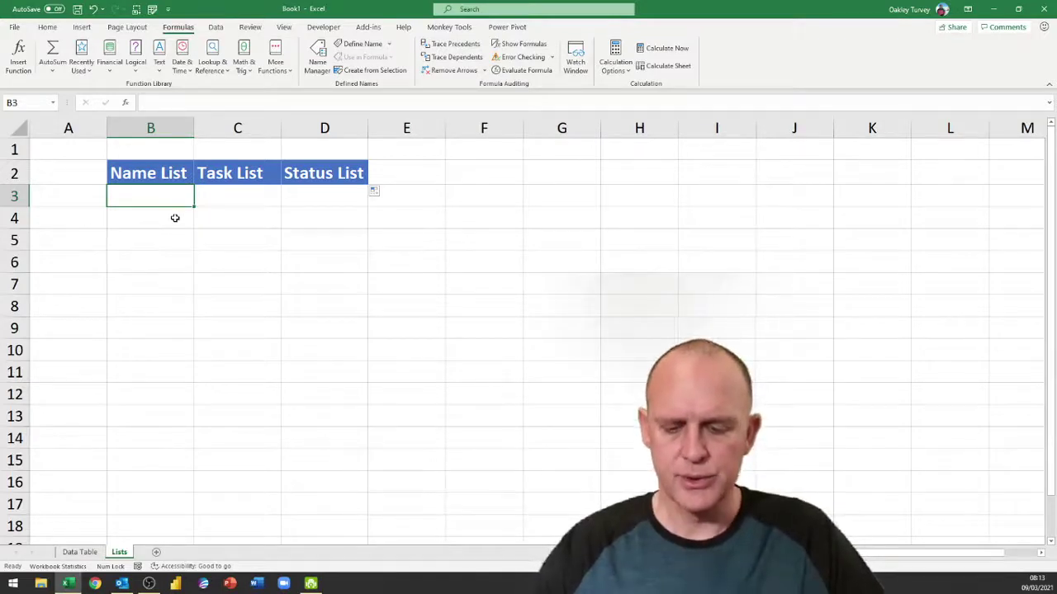
{"action": "type", "text": "="}
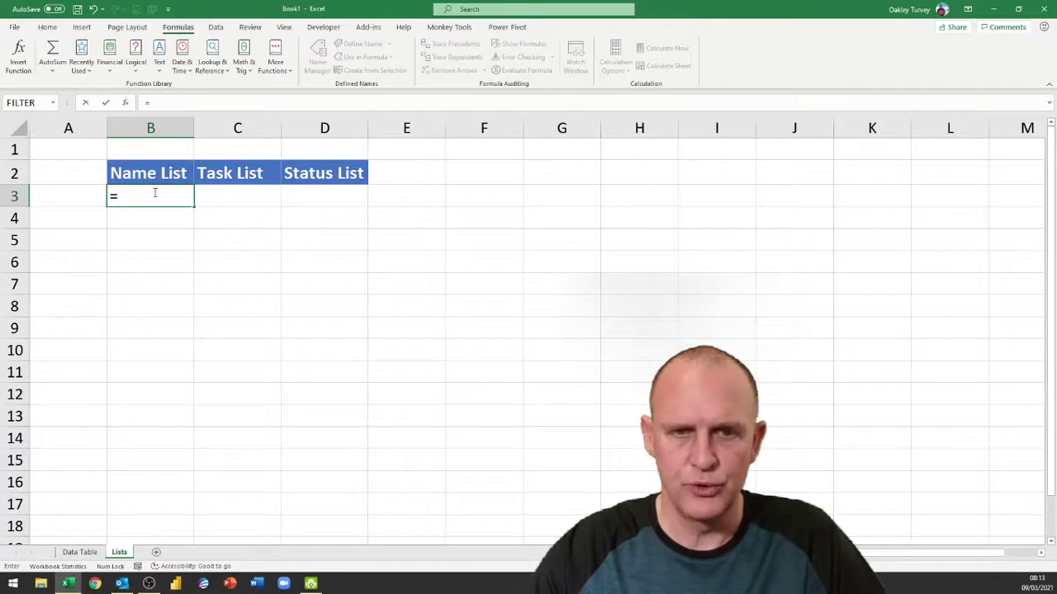
{"action": "type", "text": "uni"}
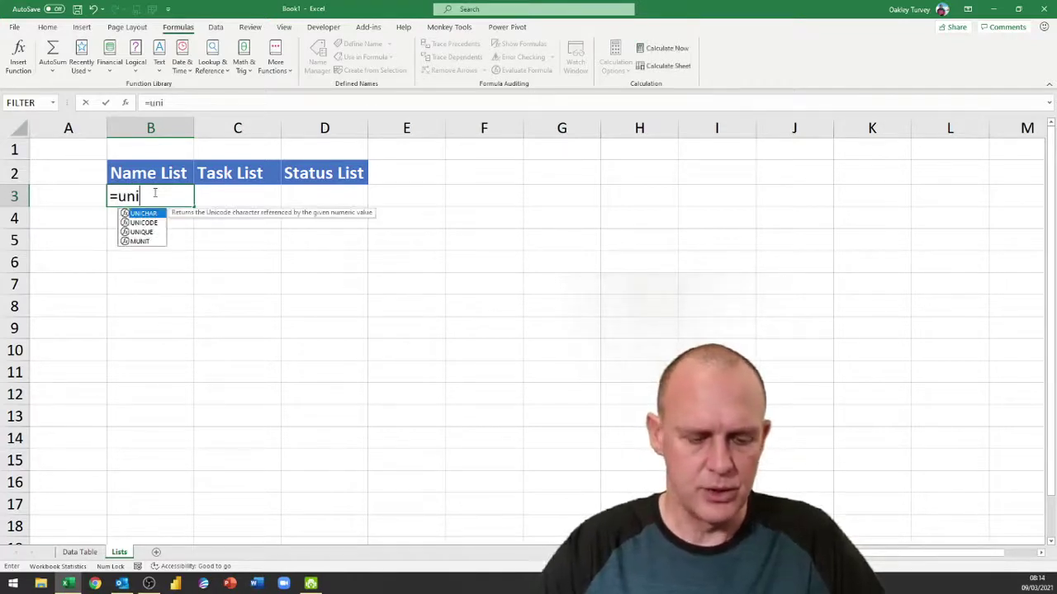
{"action": "key", "text": "Down"}
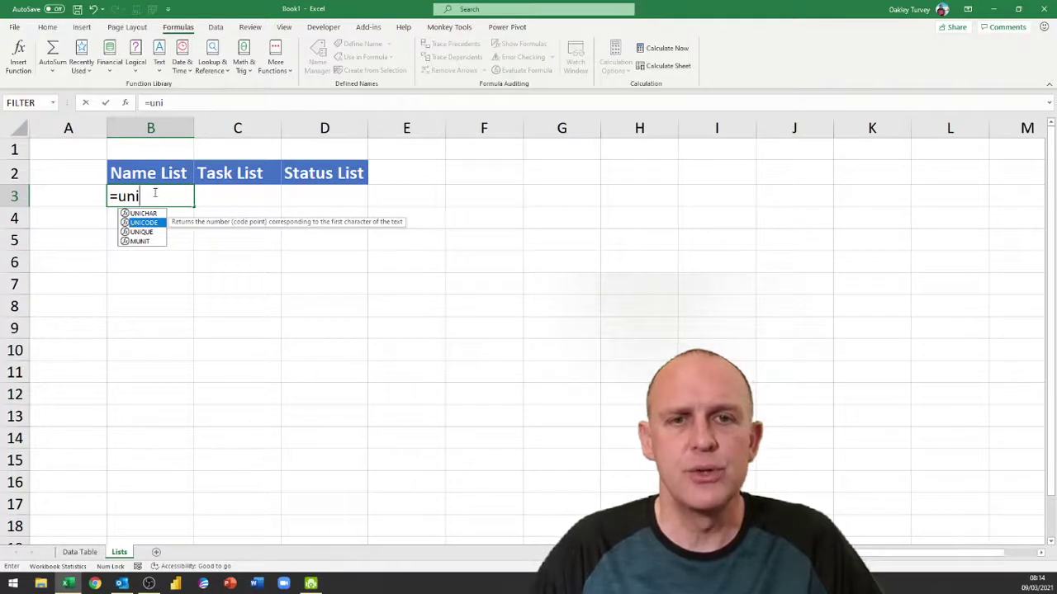
{"action": "key", "text": "Down"}
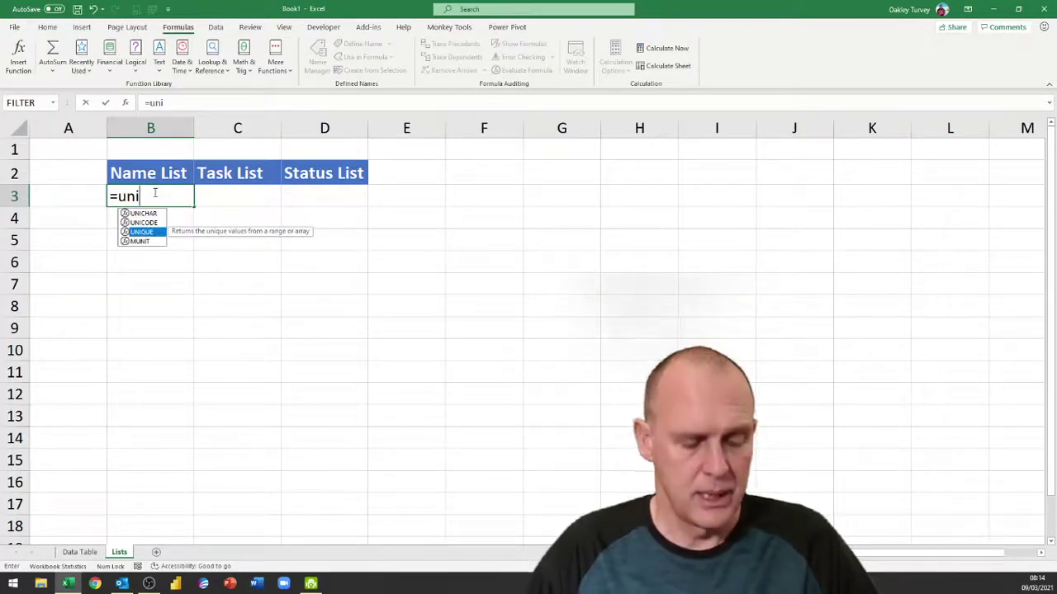
{"action": "key", "text": "Tab"}
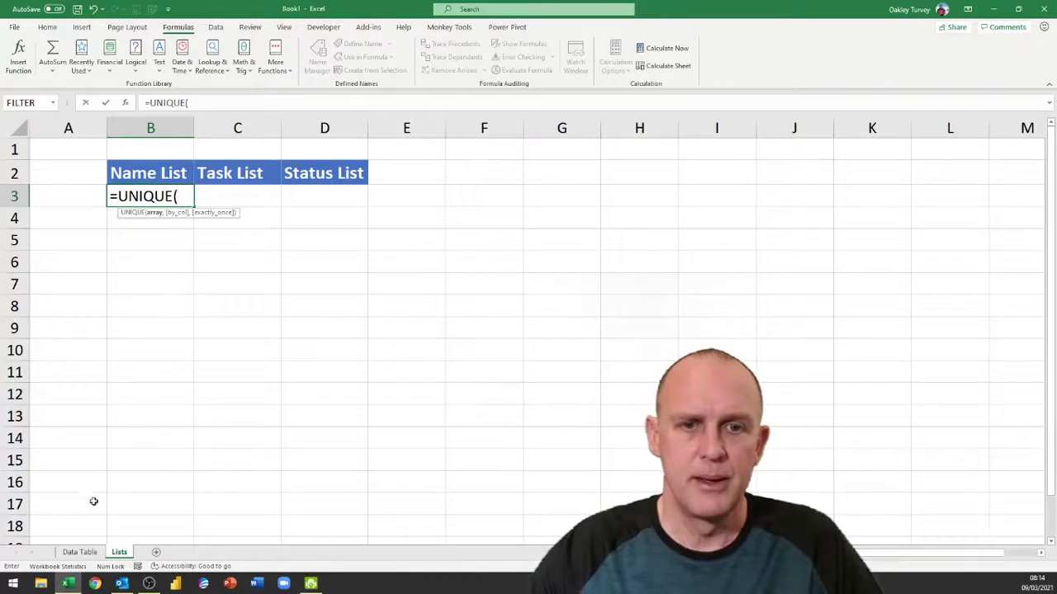
{"action": "left_click", "coordinate": [82, 555]}
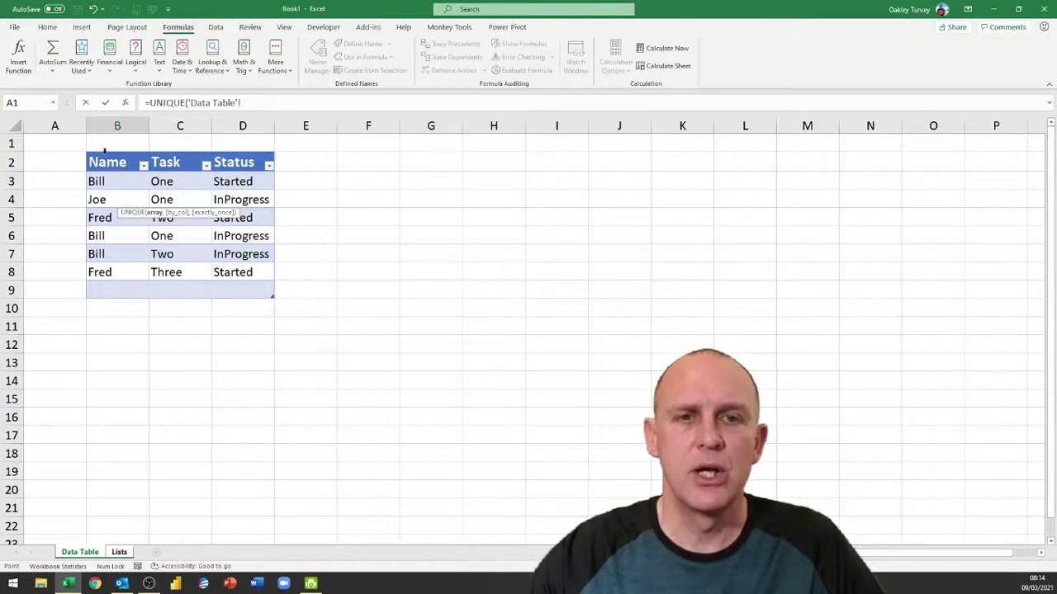
{"action": "left_click", "coordinate": [105, 151]}
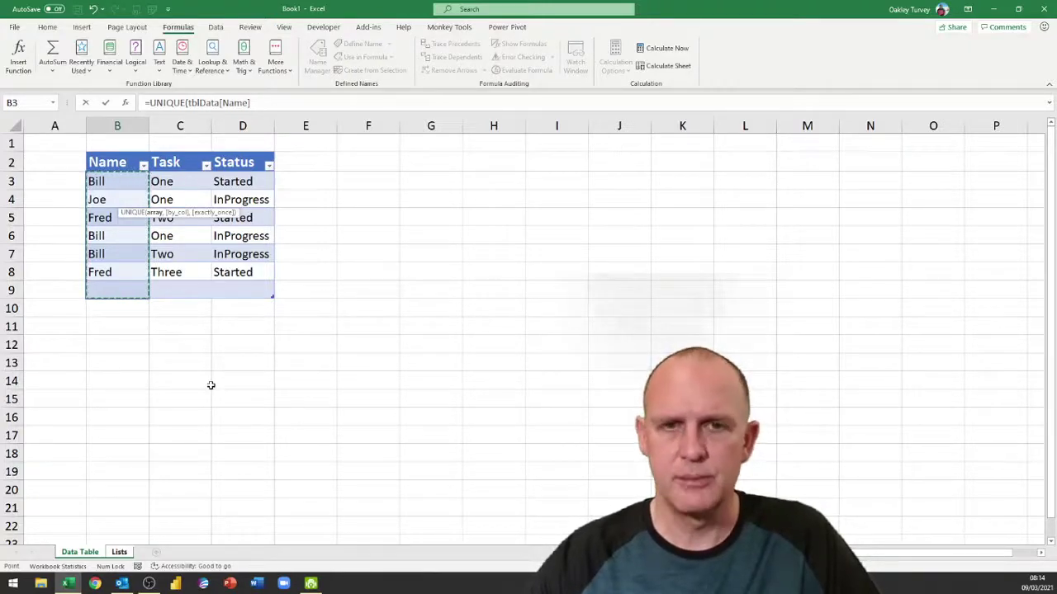
{"action": "key", "text": "Return"}
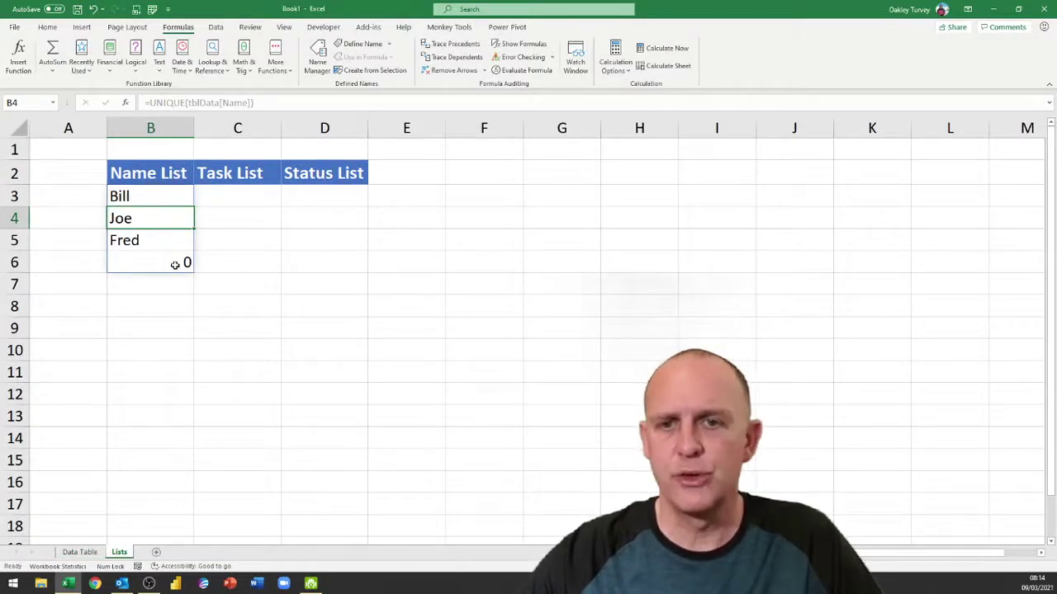
Delete the empty row 9 from the table on the Data Table sheet
{"action": "left_click", "coordinate": [81, 552]}
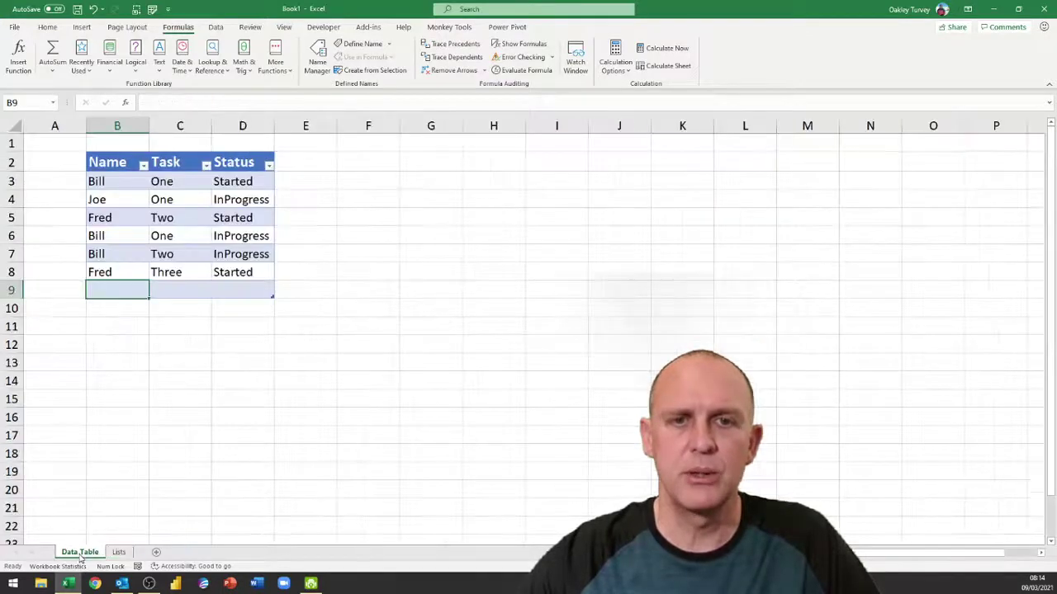
{"action": "right_click", "coordinate": [122, 291]}
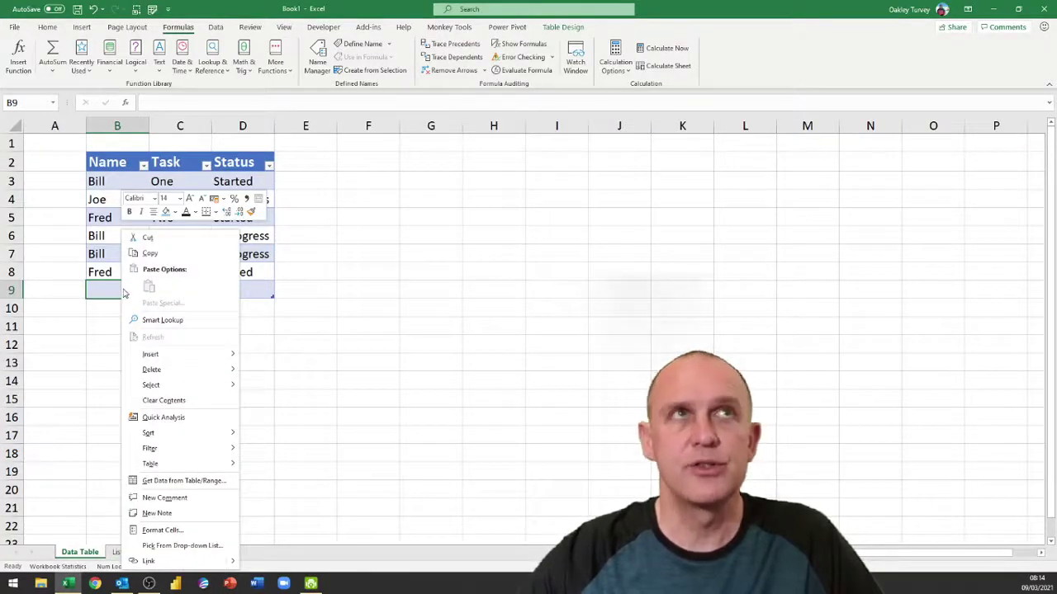
{"action": "mouse_move", "coordinate": [190, 371]}
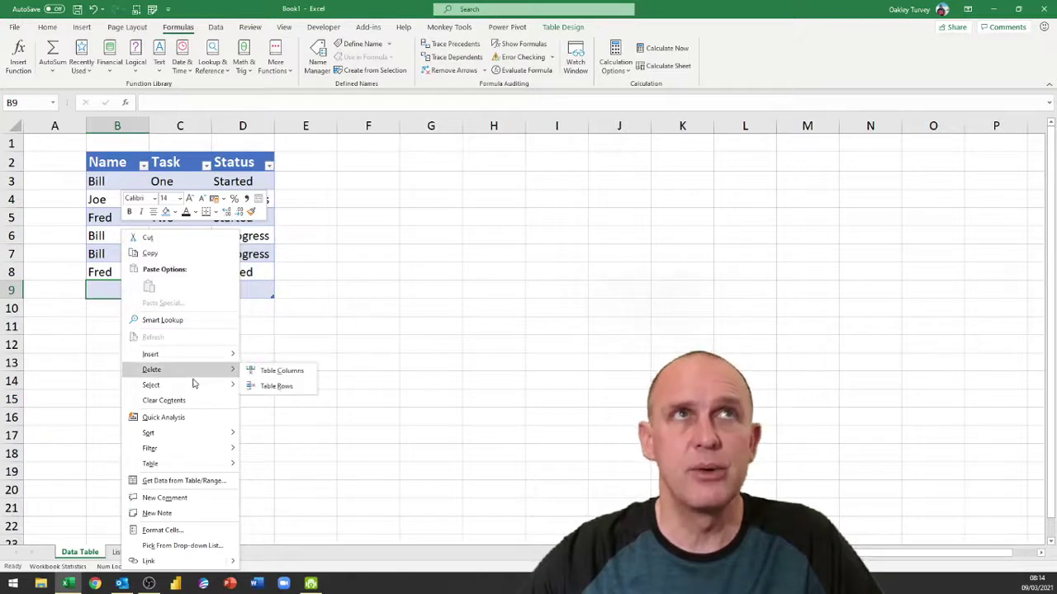
{"action": "left_click", "coordinate": [269, 387]}
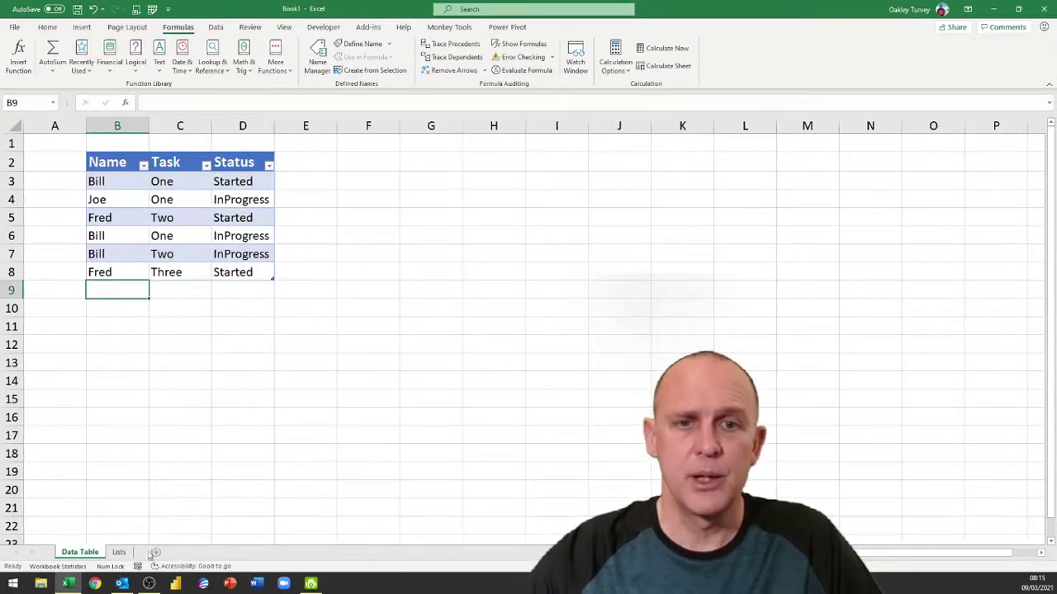
On the Lists sheet, fill the UNIQUE formula from B3 across to D3 for the Task and Status lists
{"action": "left_click", "coordinate": [119, 552]}
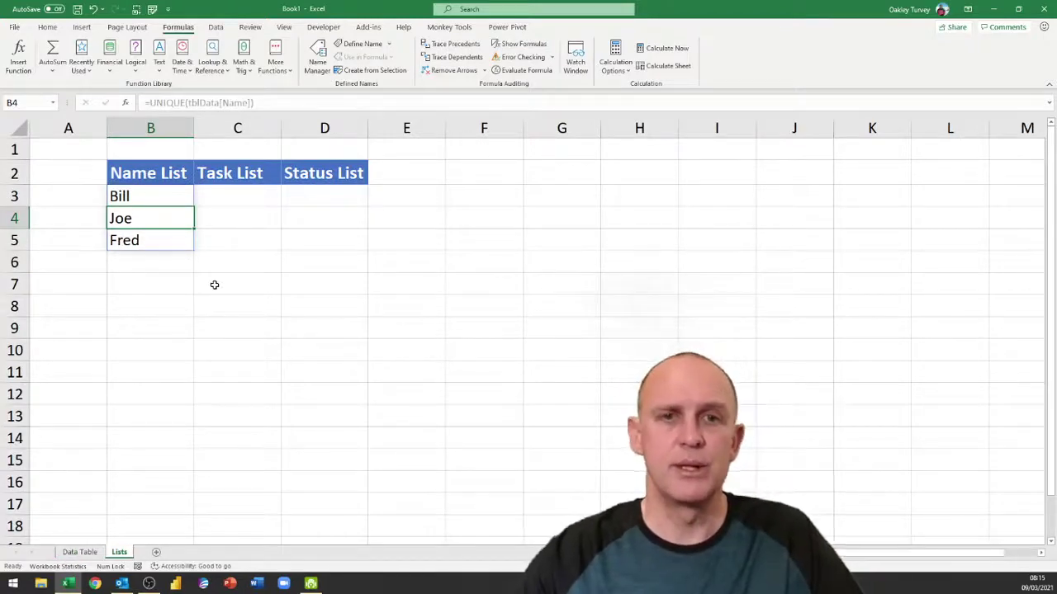
{"action": "left_click", "coordinate": [152, 195]}
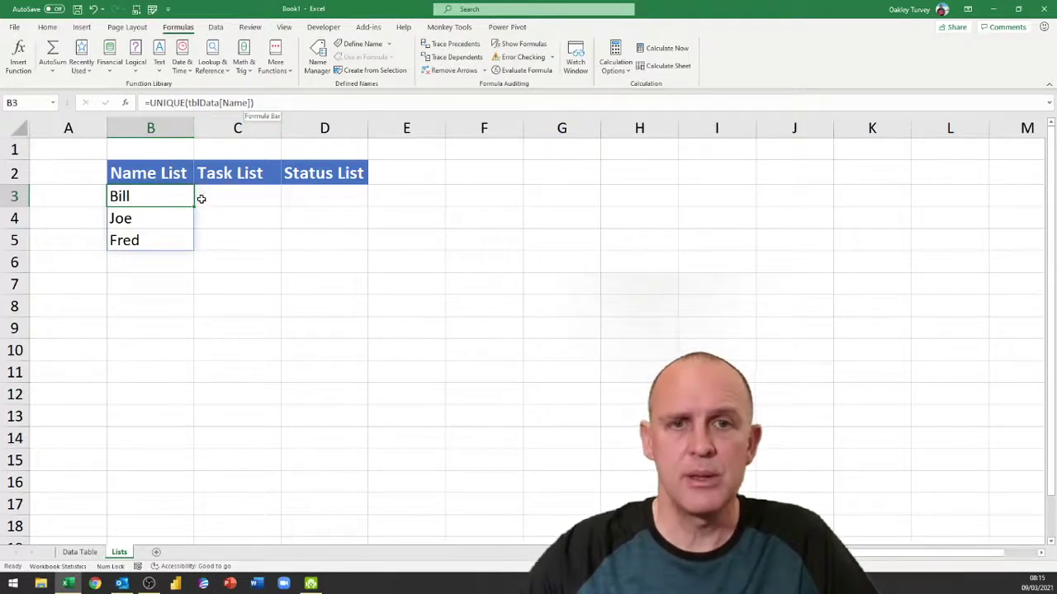
{"action": "left_click_drag", "start_coordinate": [194, 208], "coordinate": [342, 198]}
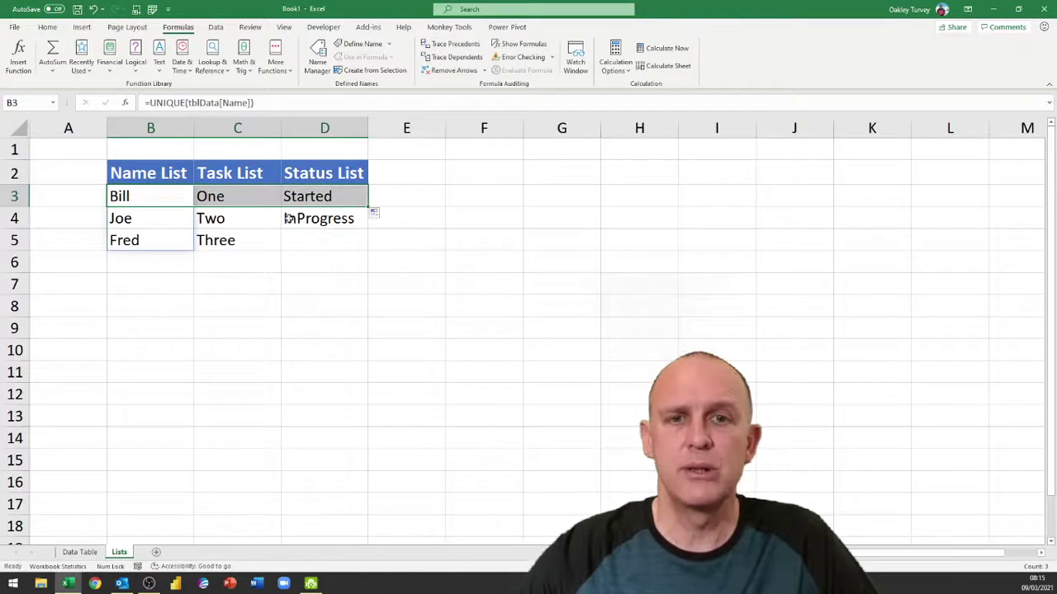
{"action": "left_click", "coordinate": [416, 298]}
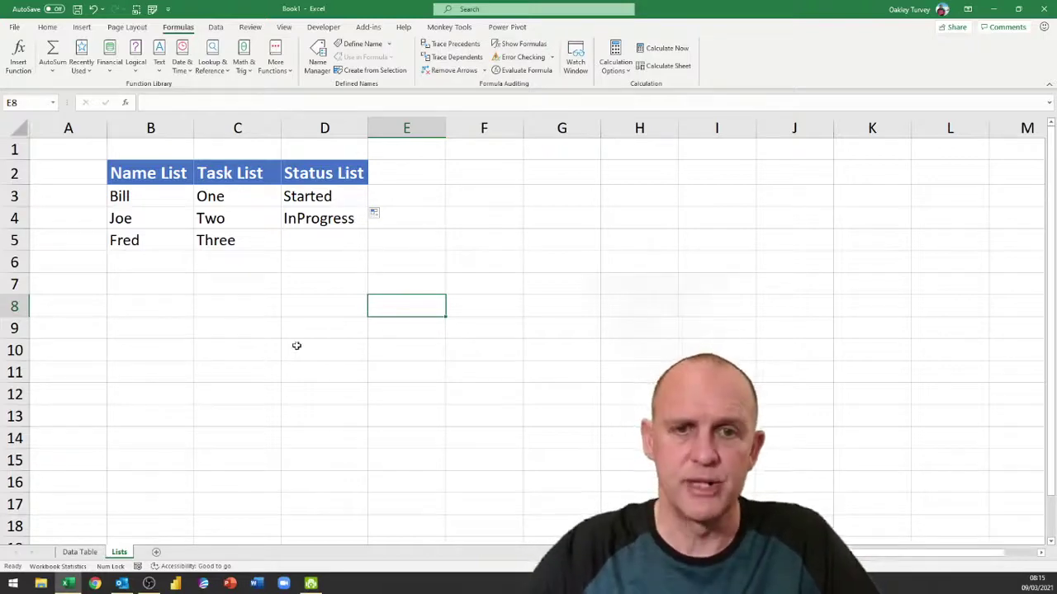
Start a data validation rule of type List on the Name column cells B3:B8 of the Data Table sheet
{"action": "left_click", "coordinate": [80, 552]}
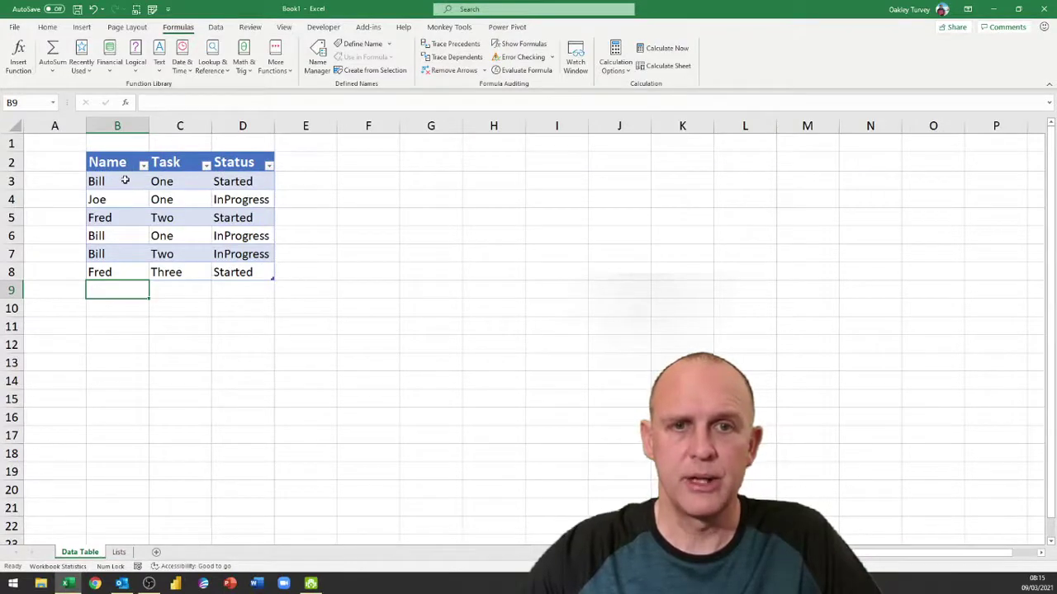
{"action": "left_click", "coordinate": [121, 152]}
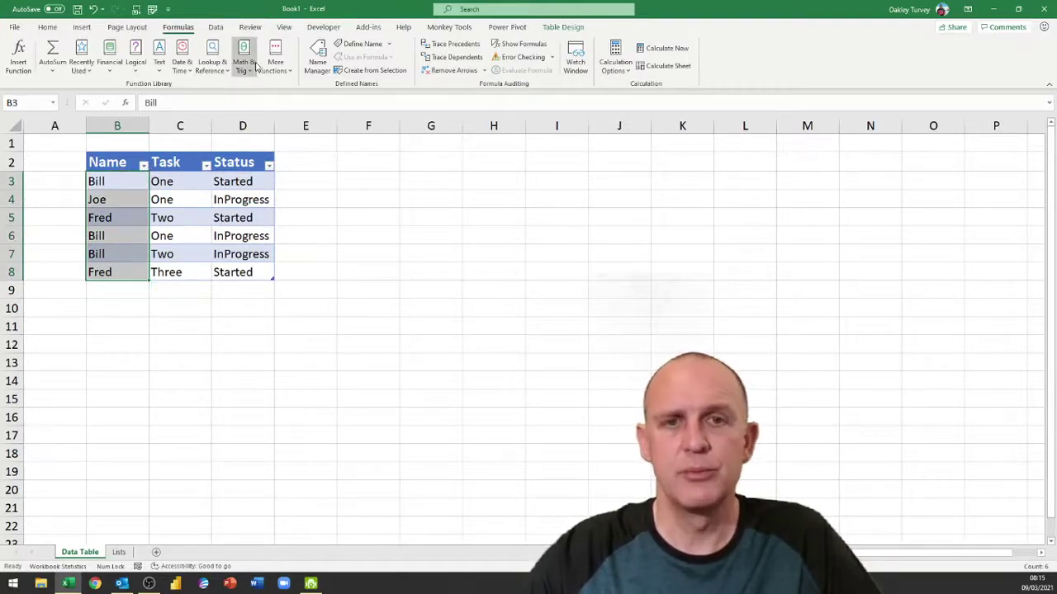
{"action": "left_click", "coordinate": [216, 27]}
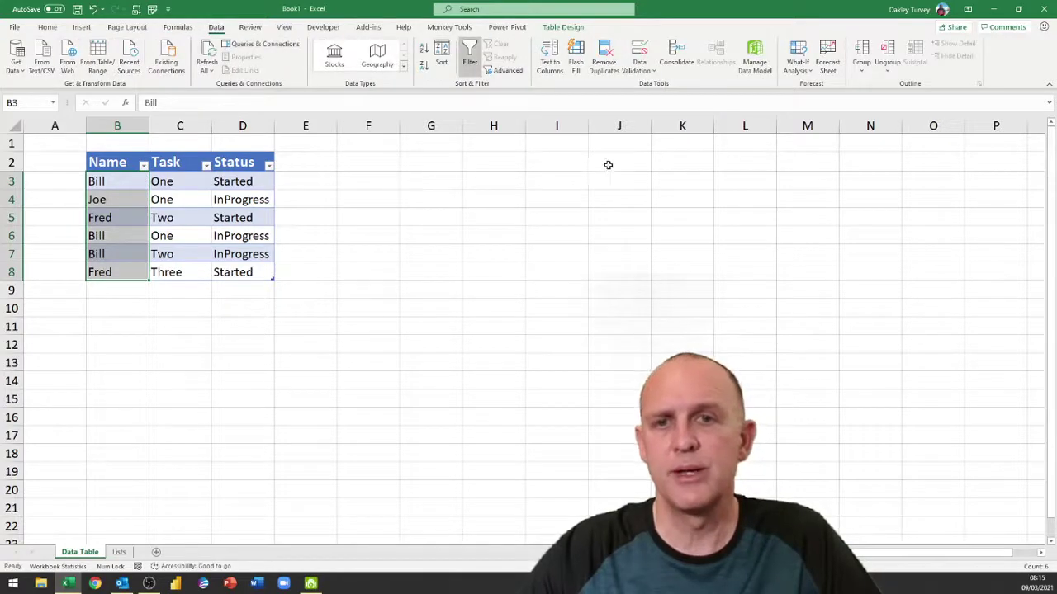
{"action": "left_click", "coordinate": [652, 71]}
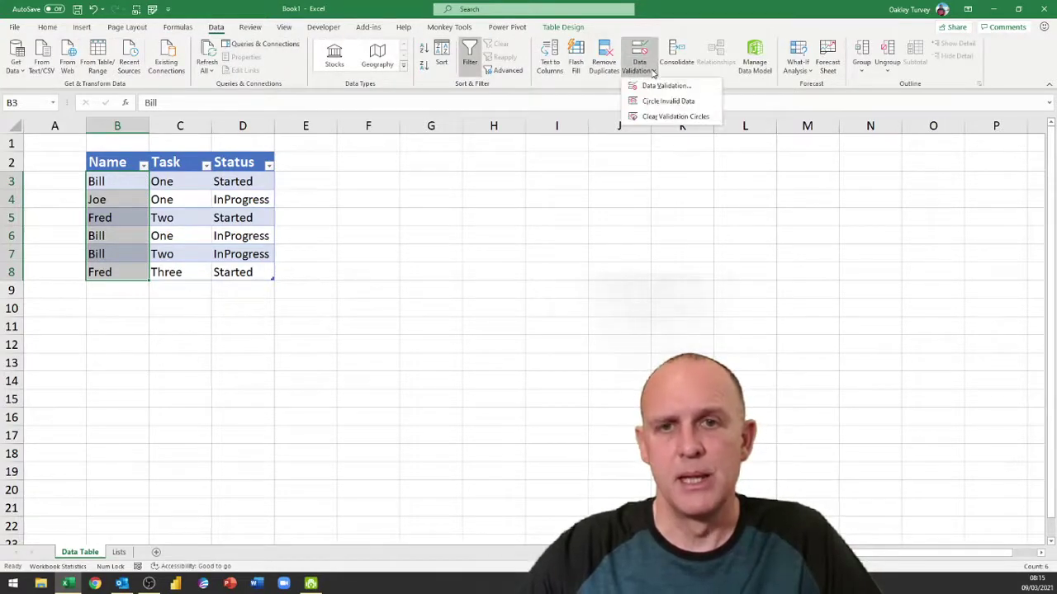
{"action": "left_click", "coordinate": [661, 86]}
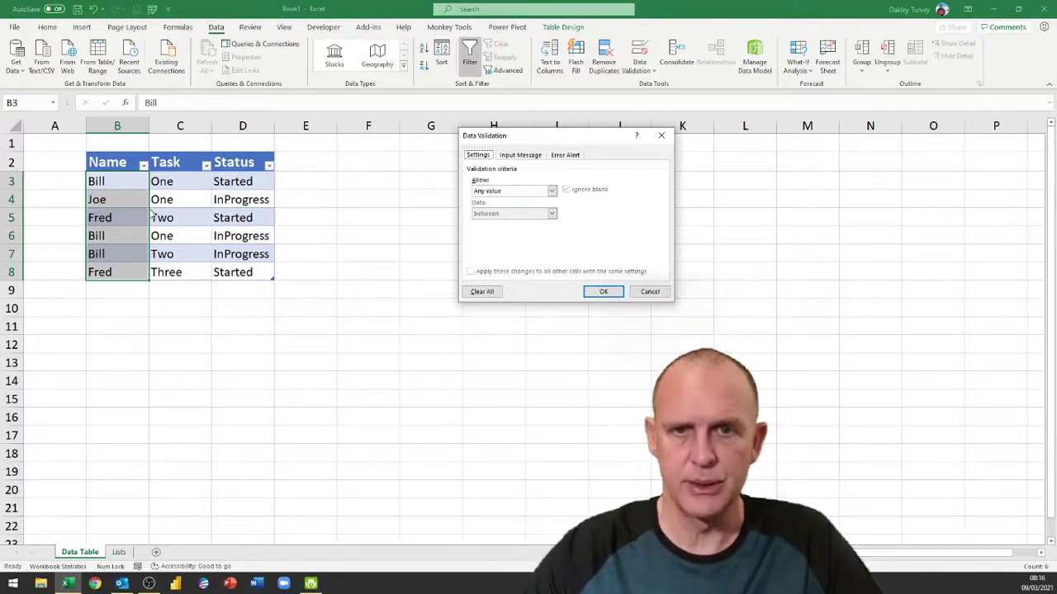
{"action": "left_click", "coordinate": [519, 192]}
{"action": "left_click", "coordinate": [497, 224]}
Set the validation source to =Lists!$B$3#, the spilled Name list, and apply the rule
{"action": "left_click", "coordinate": [506, 235]}
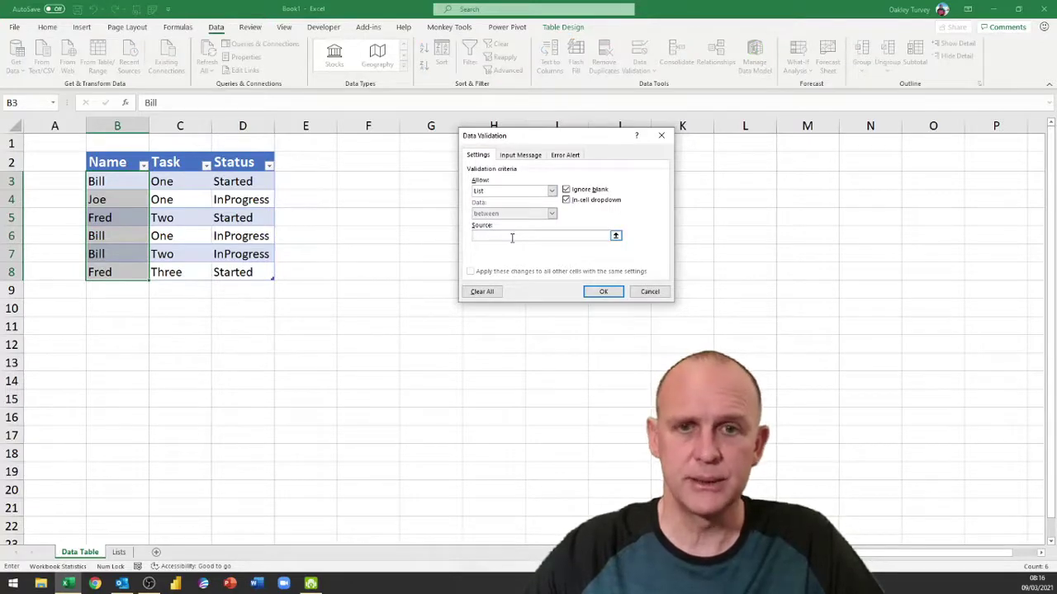
{"action": "left_click", "coordinate": [120, 552]}
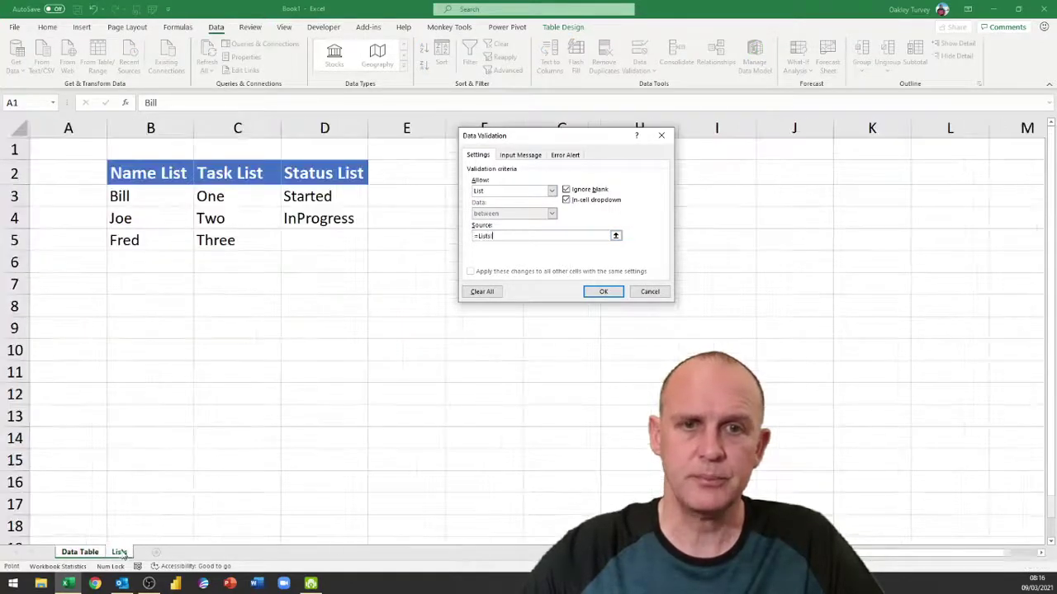
{"action": "left_click", "coordinate": [151, 197]}
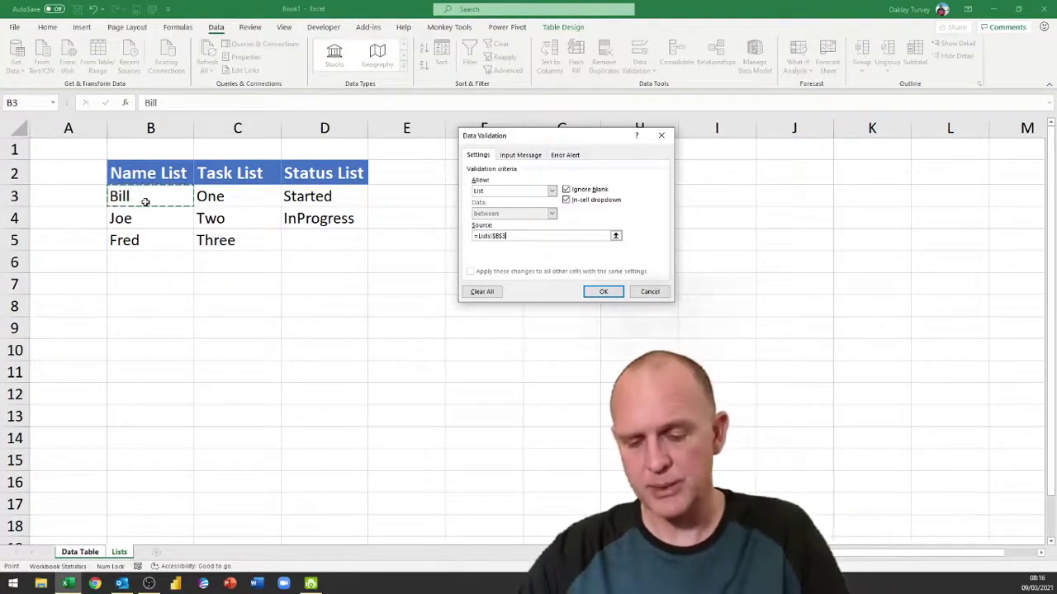
{"action": "type", "text": "#"}
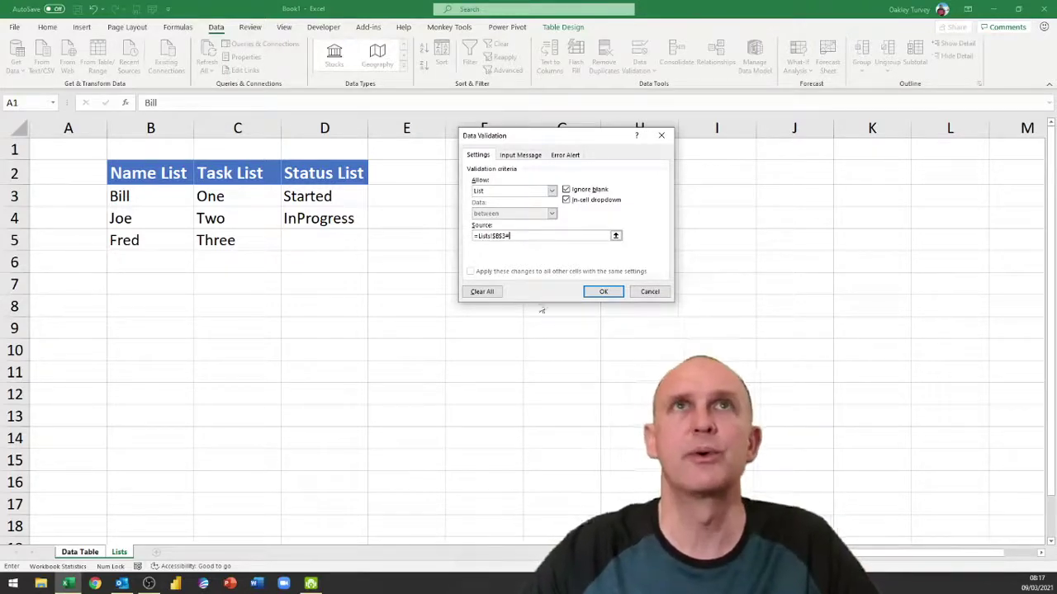
{"action": "left_click", "coordinate": [603, 293]}
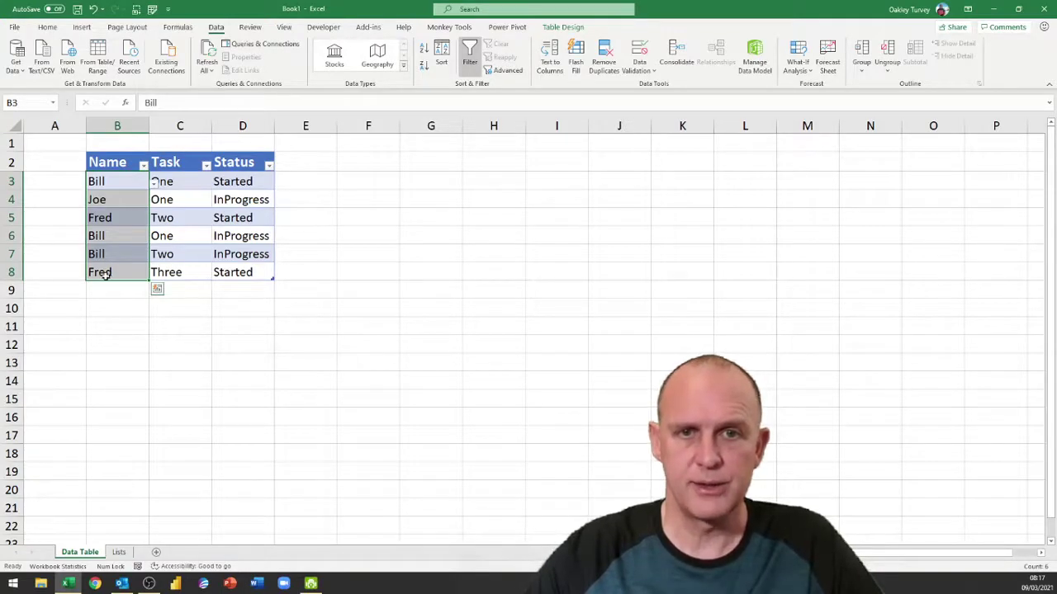
Add a new row 9 to the table and enter a new person's name, not yet in the list, in B9
{"action": "left_click", "coordinate": [235, 273]}
{"action": "key", "text": "Tab"}
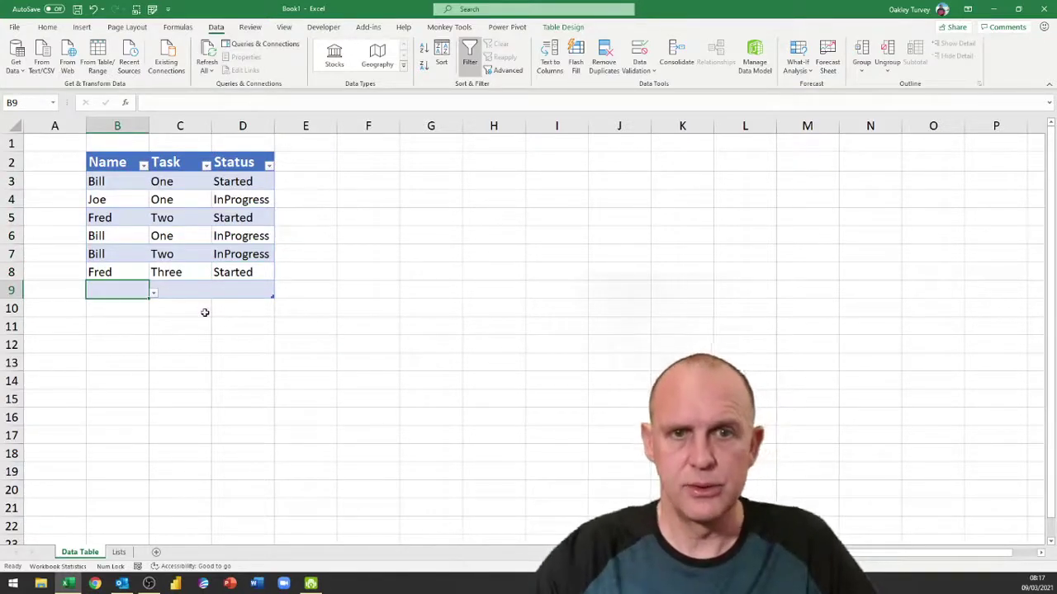
{"action": "left_click", "coordinate": [153, 293]}
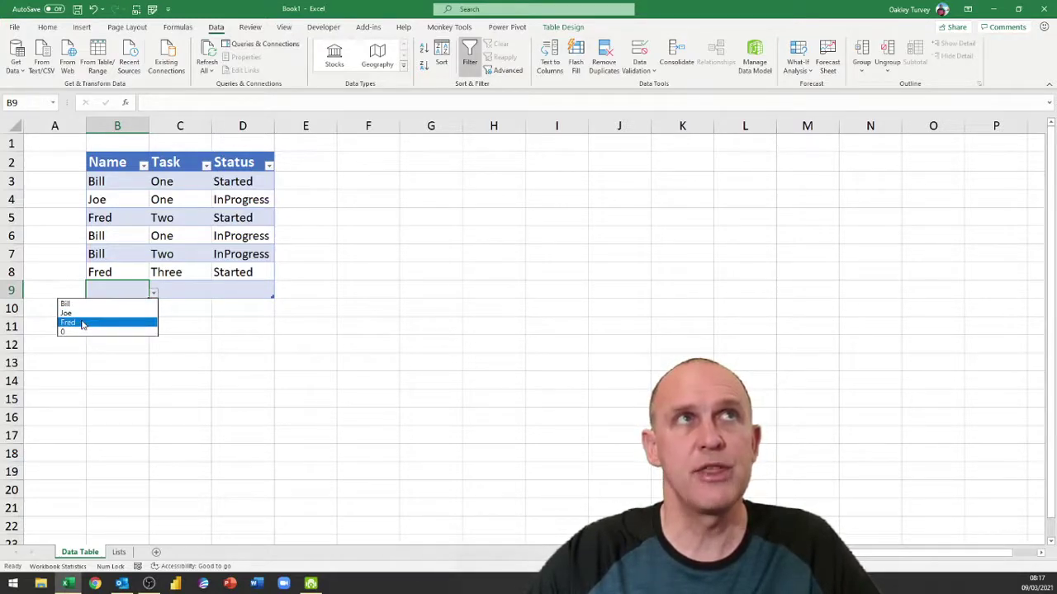
{"action": "left_click", "coordinate": [133, 293]}
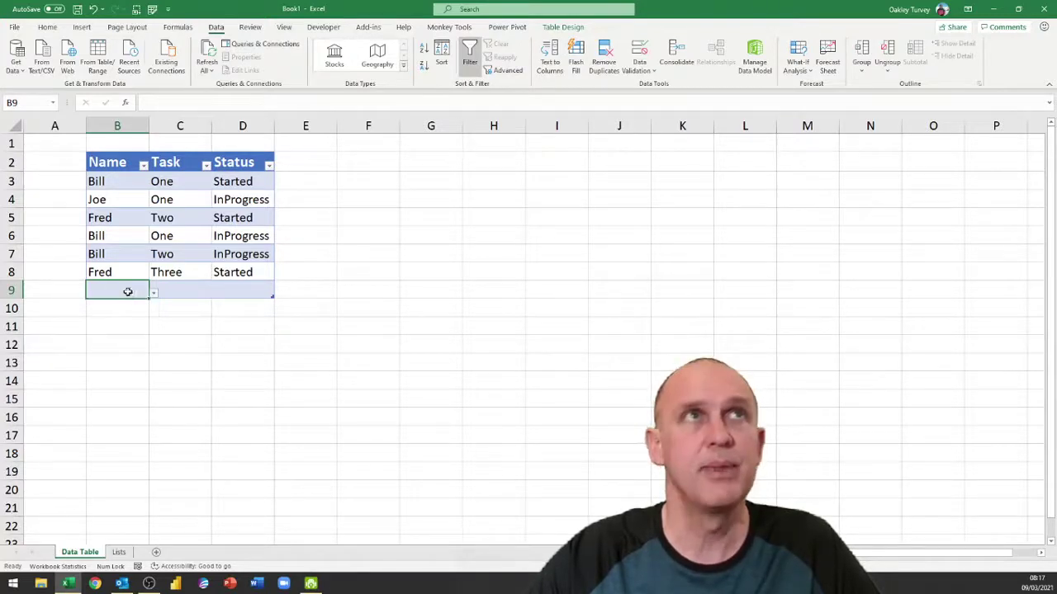
{"action": "type", "text": "Oaks"}
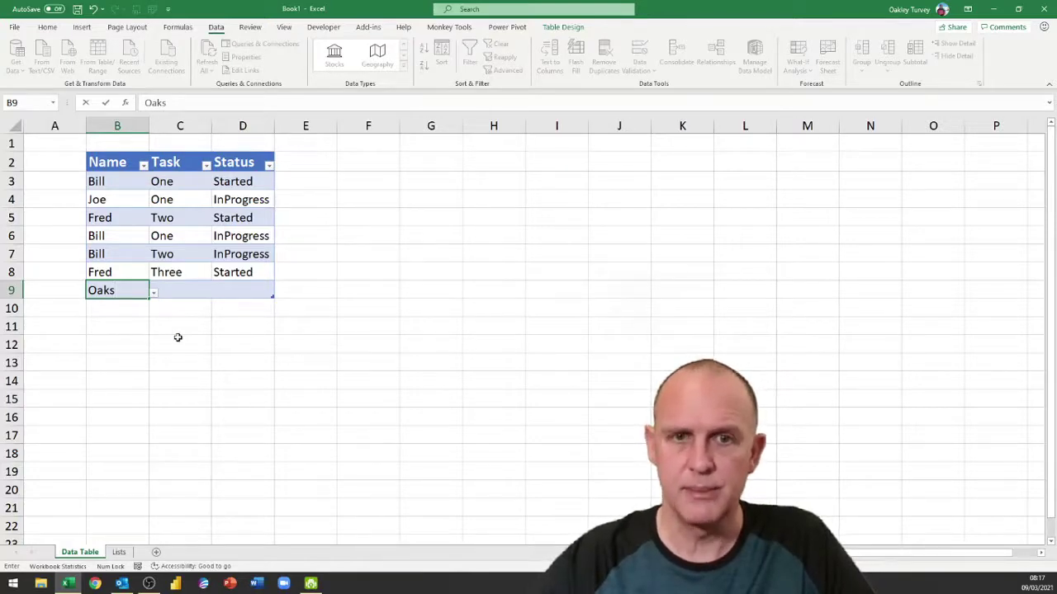
{"action": "key", "text": "Return"}
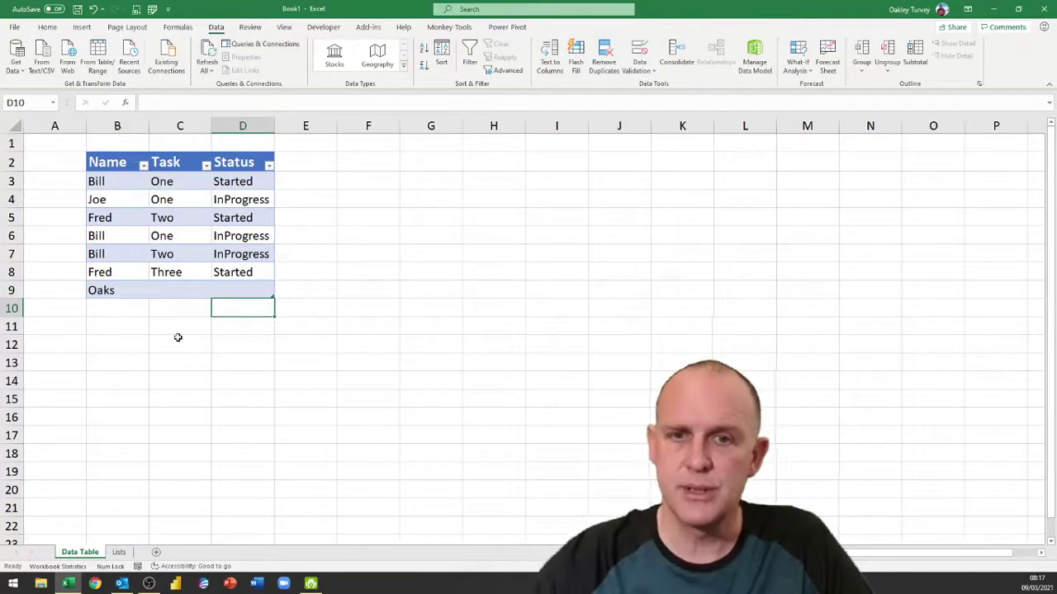
Check the spilled Name list B3:B6 on the Lists sheet against the Name column on the Data Table sheet
{"action": "left_click", "coordinate": [120, 552]}
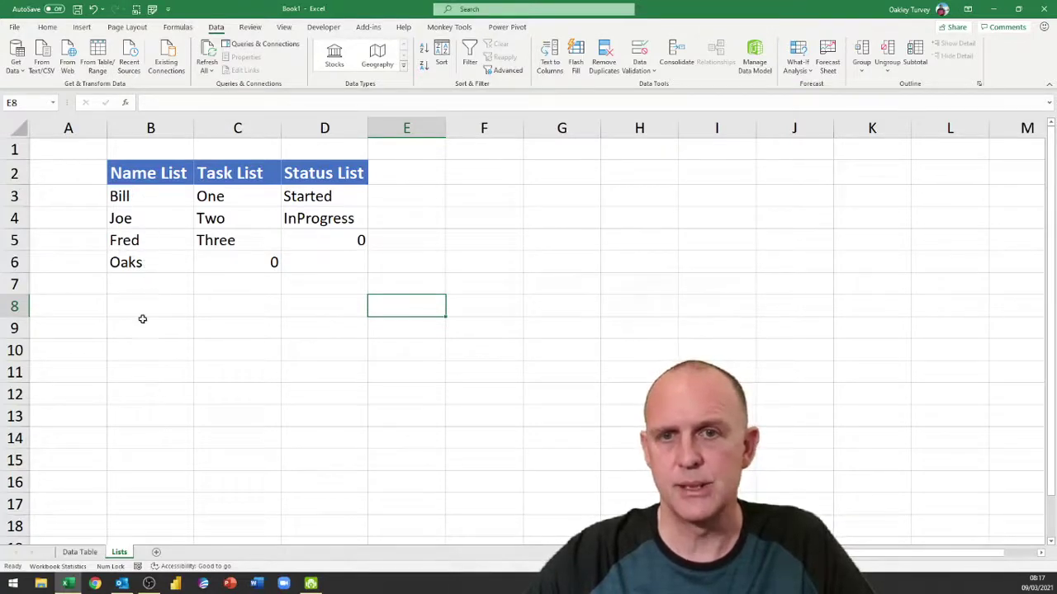
{"action": "left_click", "coordinate": [79, 552]}
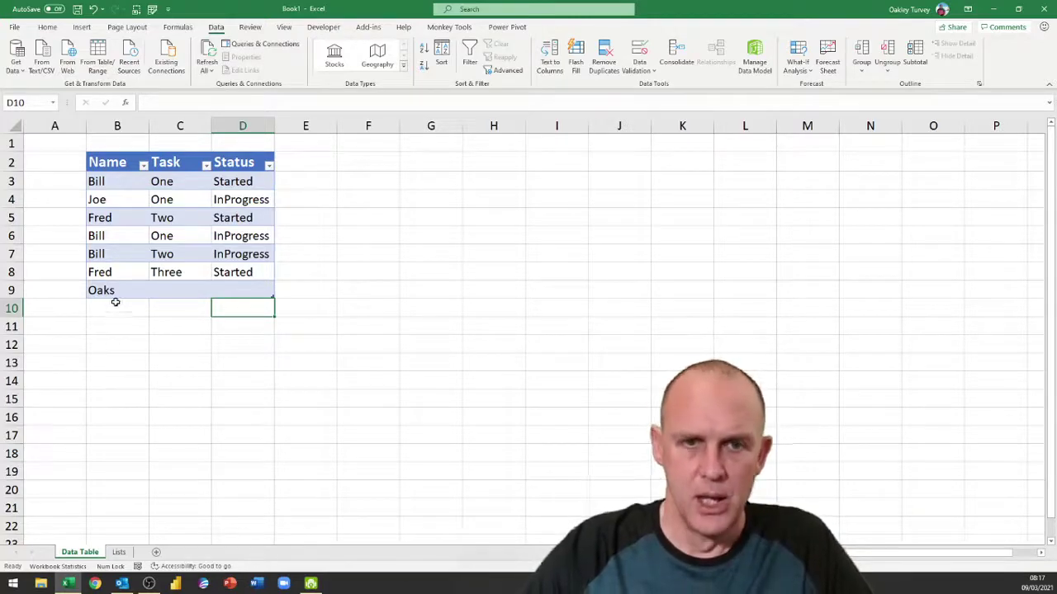
{"action": "left_click", "coordinate": [115, 180]}
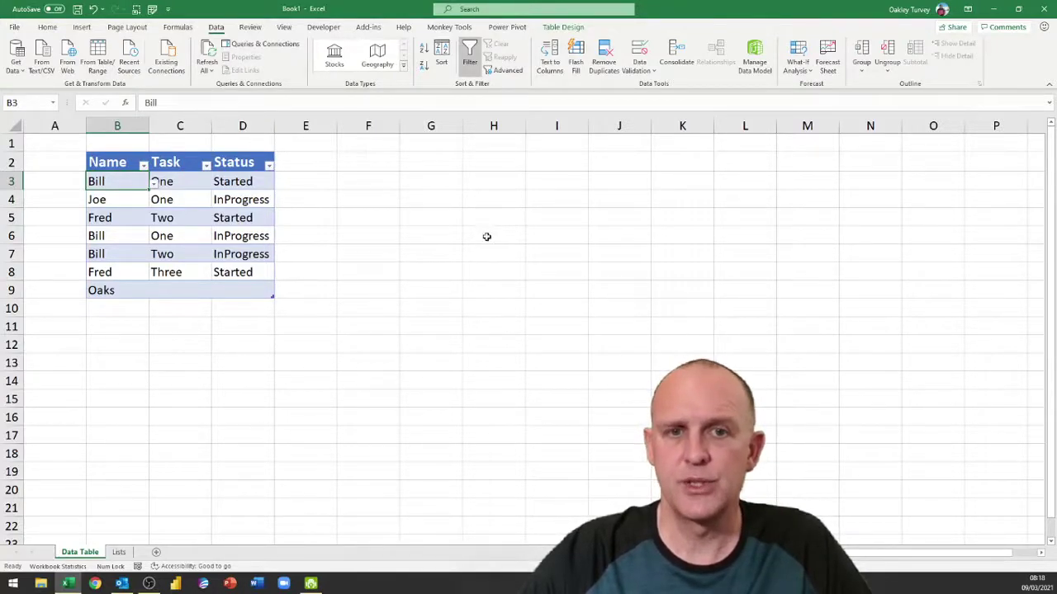
{"action": "left_click", "coordinate": [120, 553]}
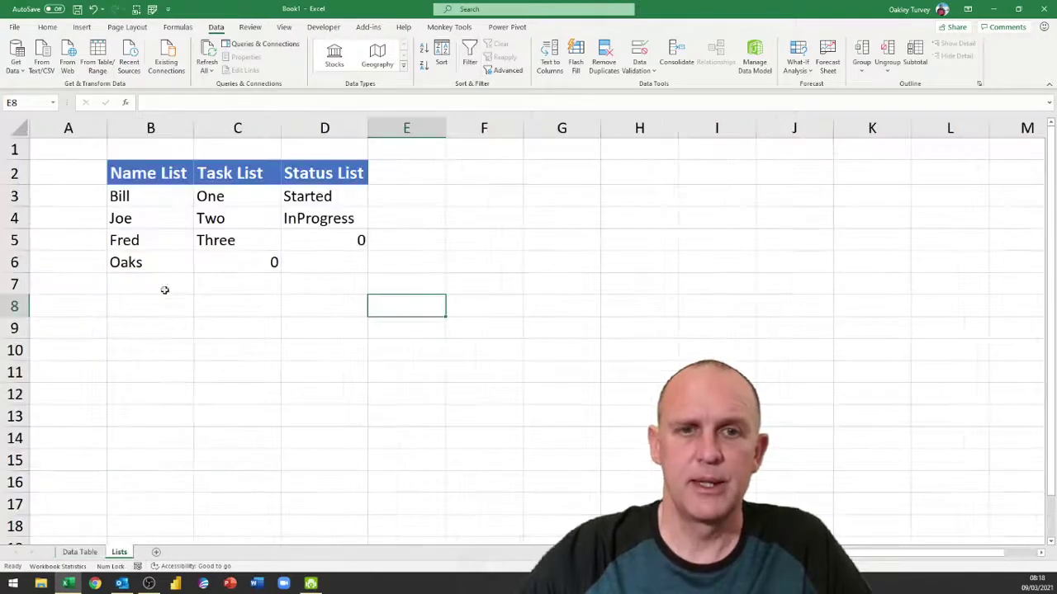
{"action": "left_click_drag", "start_coordinate": [145, 193], "coordinate": [170, 266]}
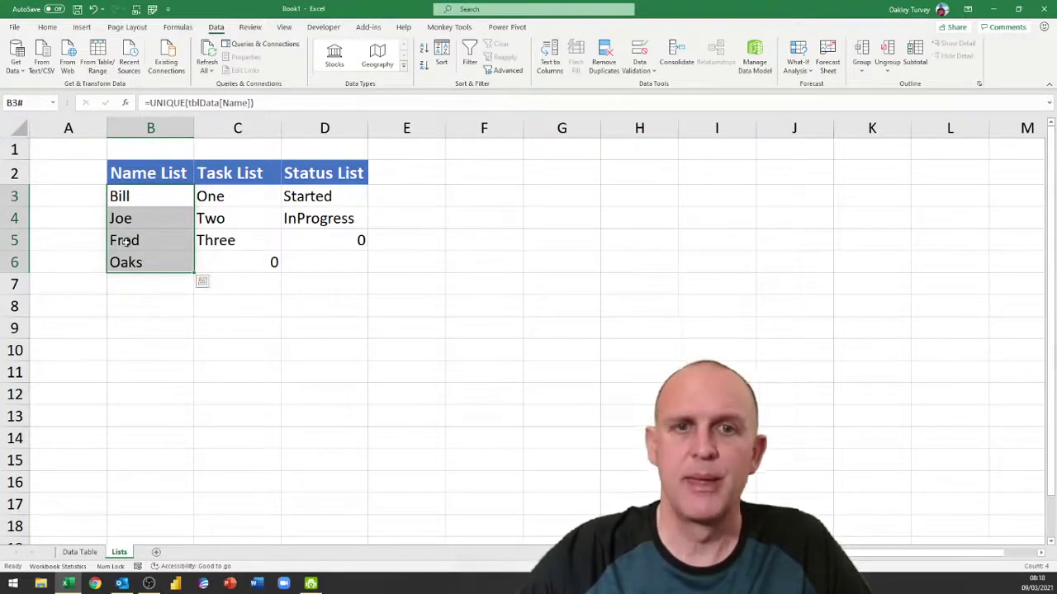
{"action": "left_click", "coordinate": [80, 551]}
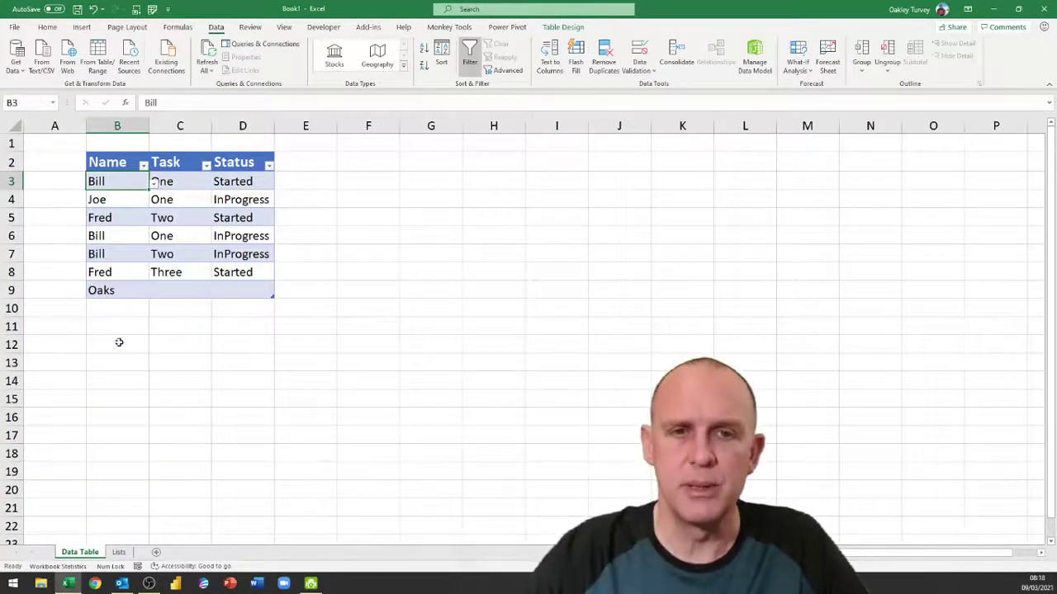
In a new table row 10, pick the newly added name from the Name dropdown list, and minimize the workbook window
{"action": "left_click", "coordinate": [123, 311]}
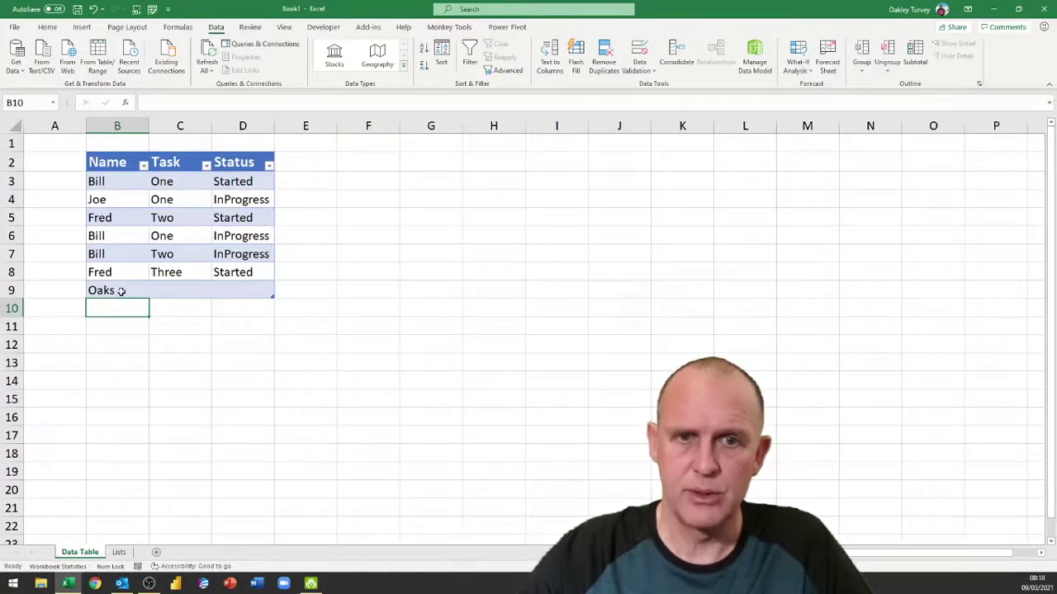
{"action": "left_click", "coordinate": [262, 291]}
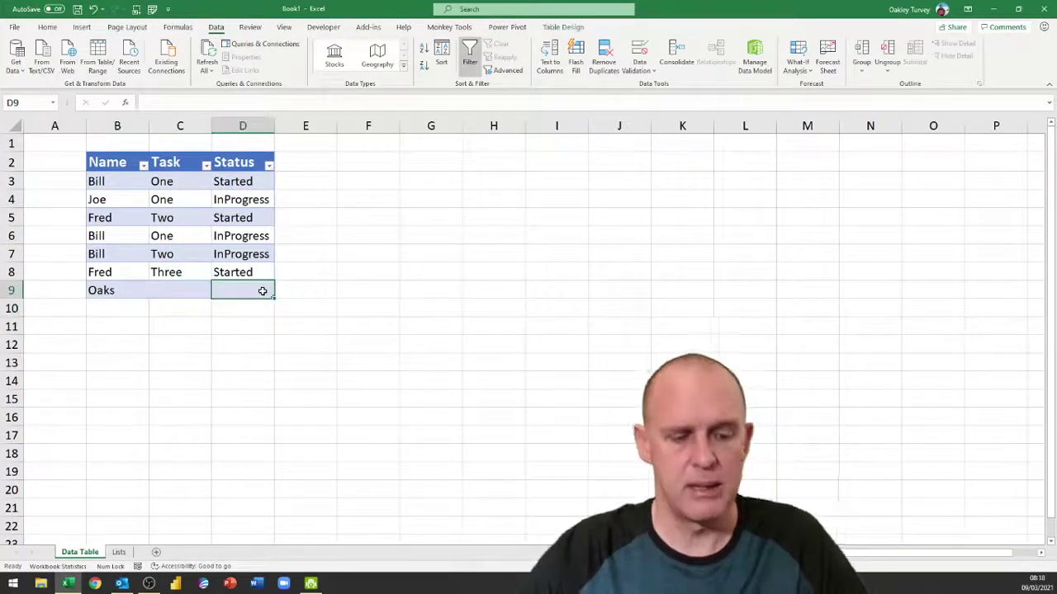
{"action": "left_click", "coordinate": [141, 309]}
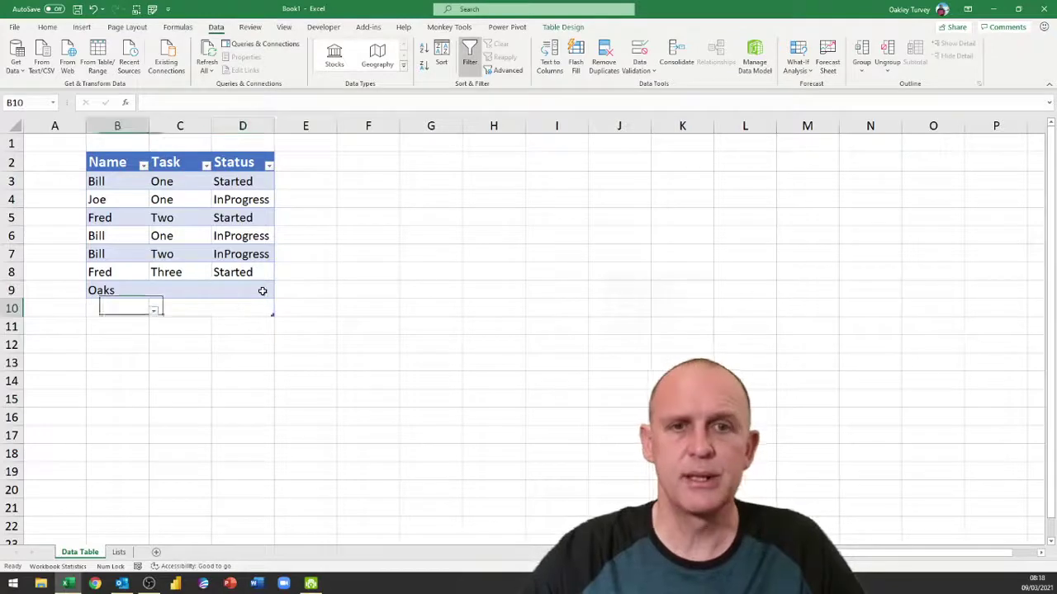
{"action": "left_click", "coordinate": [154, 312]}
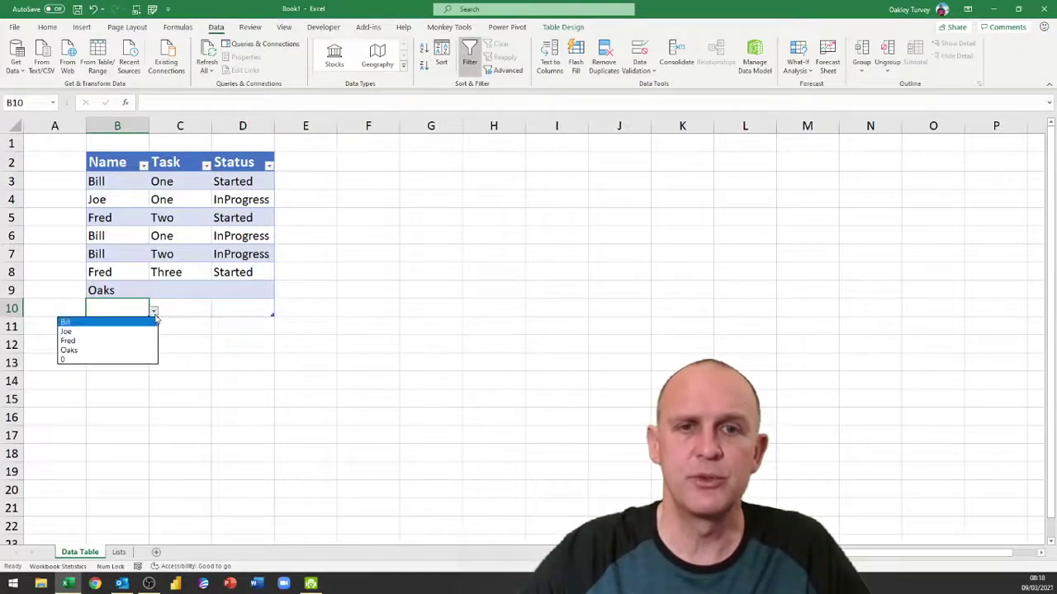
{"action": "left_click", "coordinate": [119, 353]}
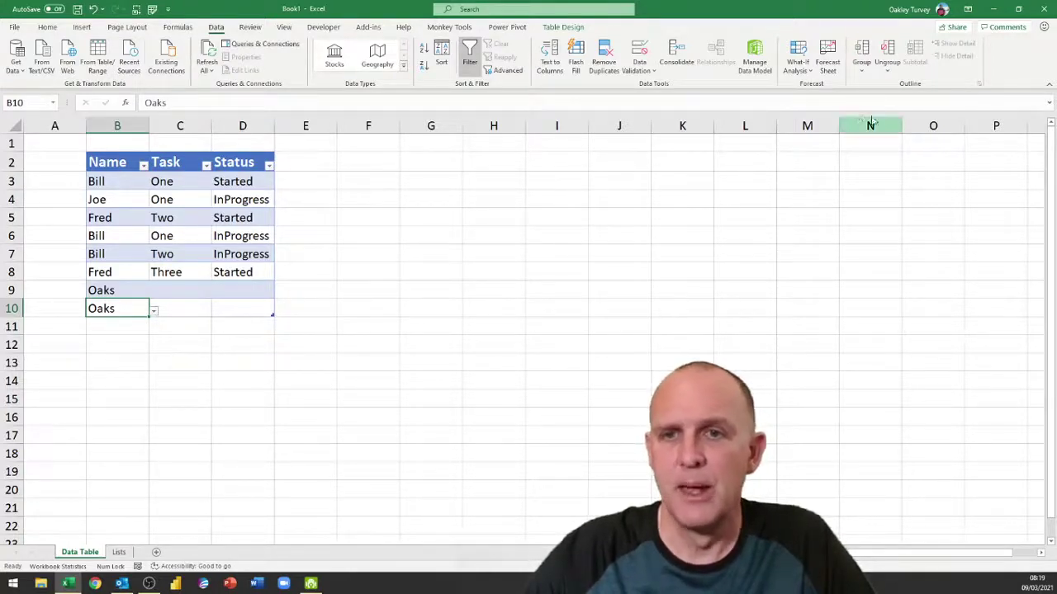
{"action": "left_click", "coordinate": [995, 9]}
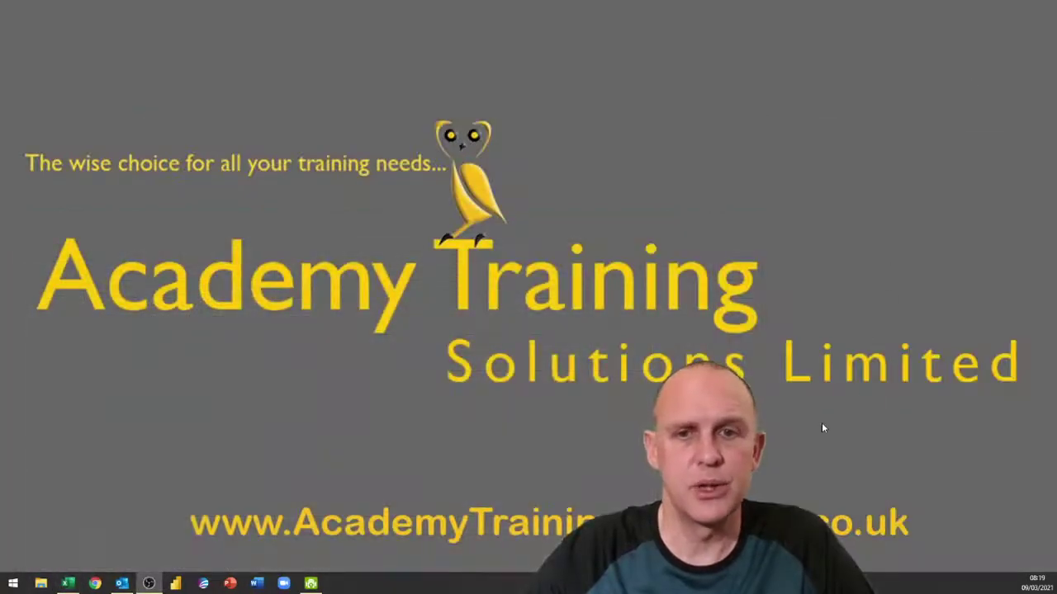